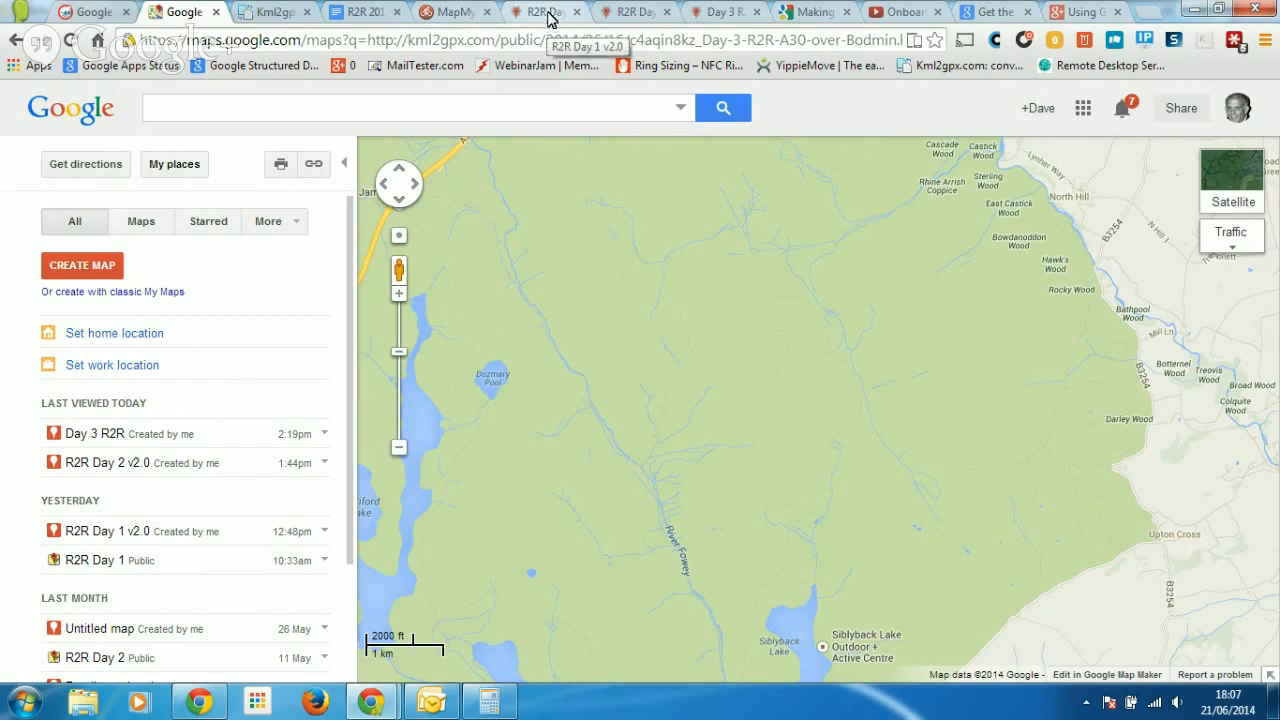
Open the R2R Day 1 v2.0 map and view the whole route from Calcot to Ilchester.
{"action": "left_click", "coordinate": [548, 15]}
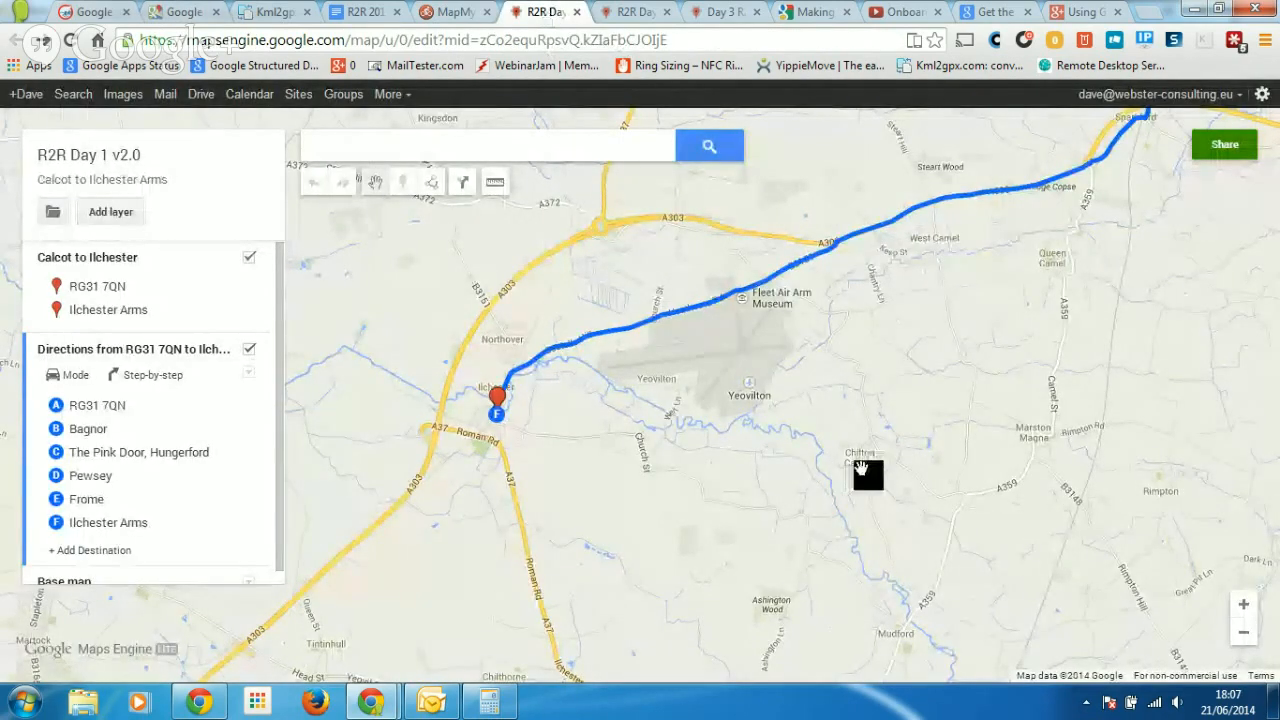
{"action": "left_click", "coordinate": [1244, 633]}
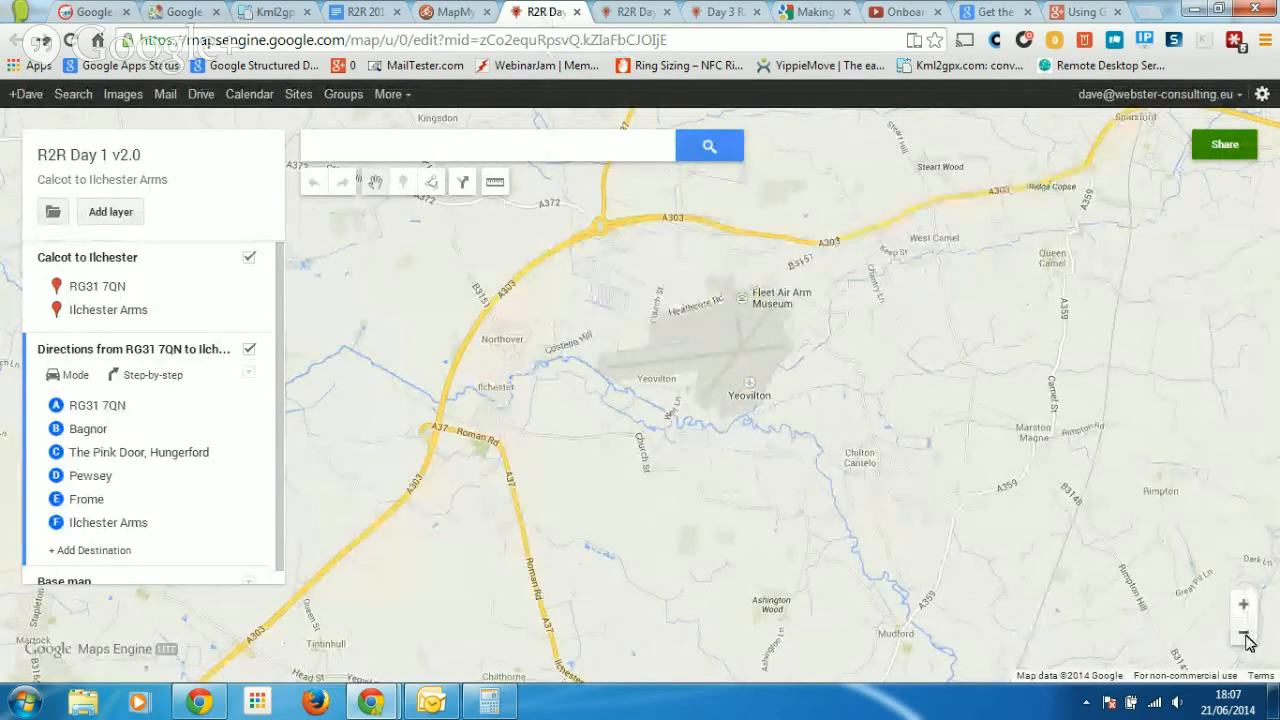
{"action": "left_click", "coordinate": [1245, 636]}
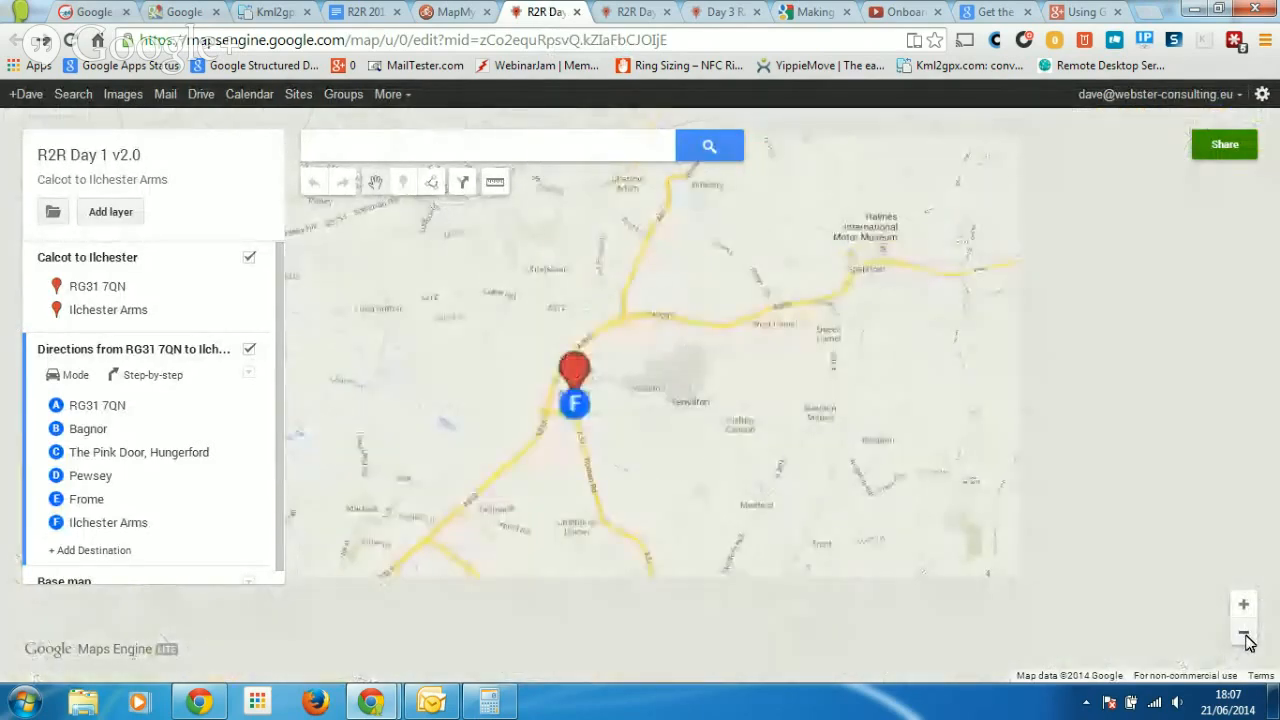
{"action": "left_click", "coordinate": [1245, 636]}
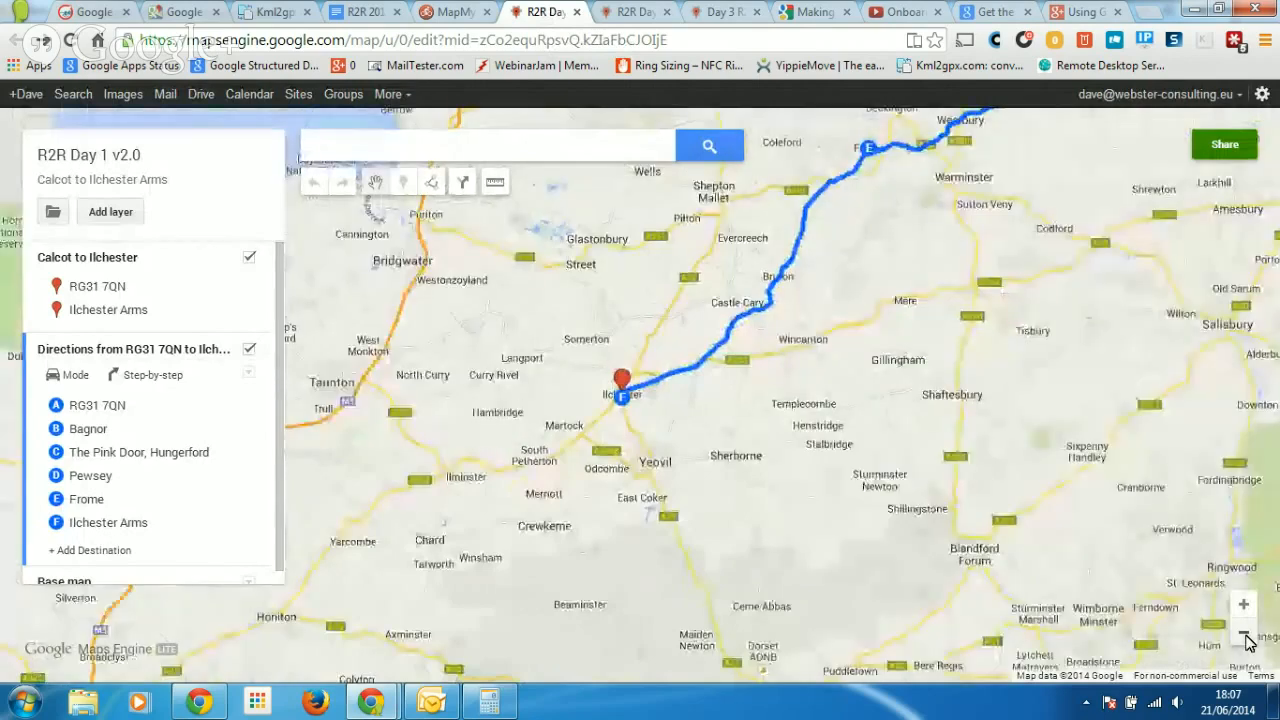
{"action": "left_click", "coordinate": [1245, 636]}
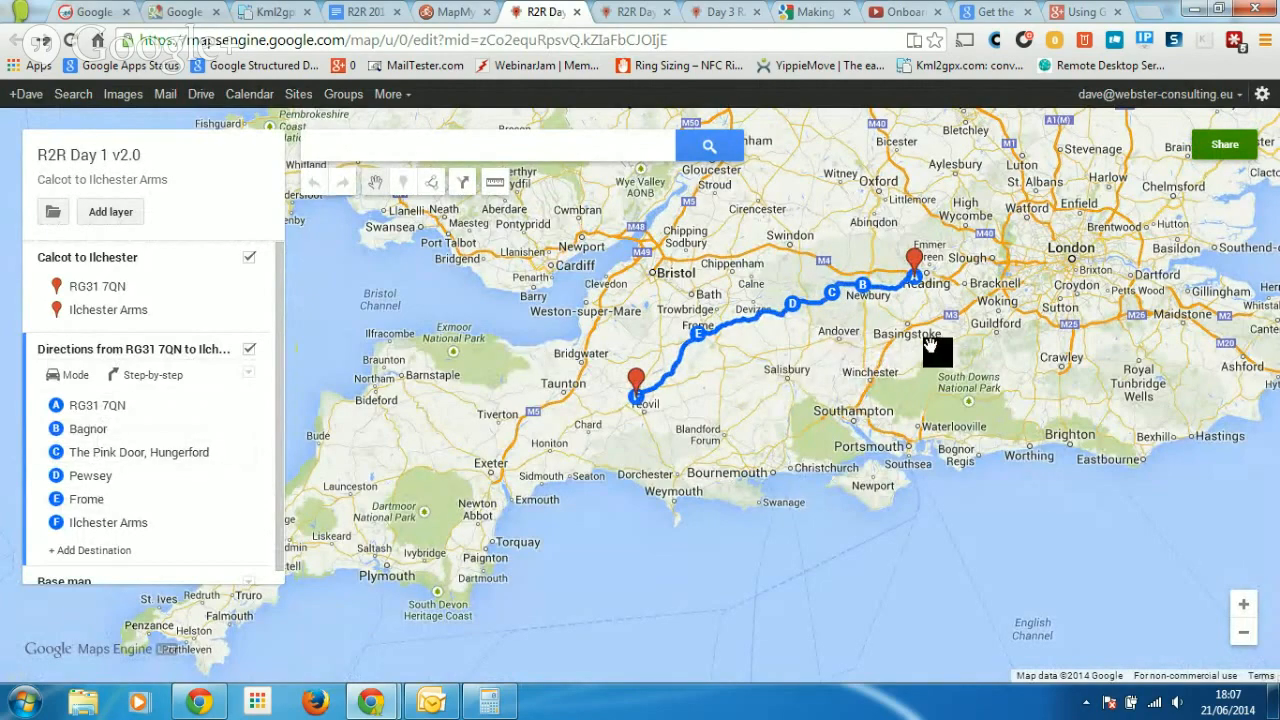
Examine the Day 1 route between Pewsey and Ilchester, including the adjustable route line near Bruton.
{"action": "left_click", "coordinate": [1245, 606]}
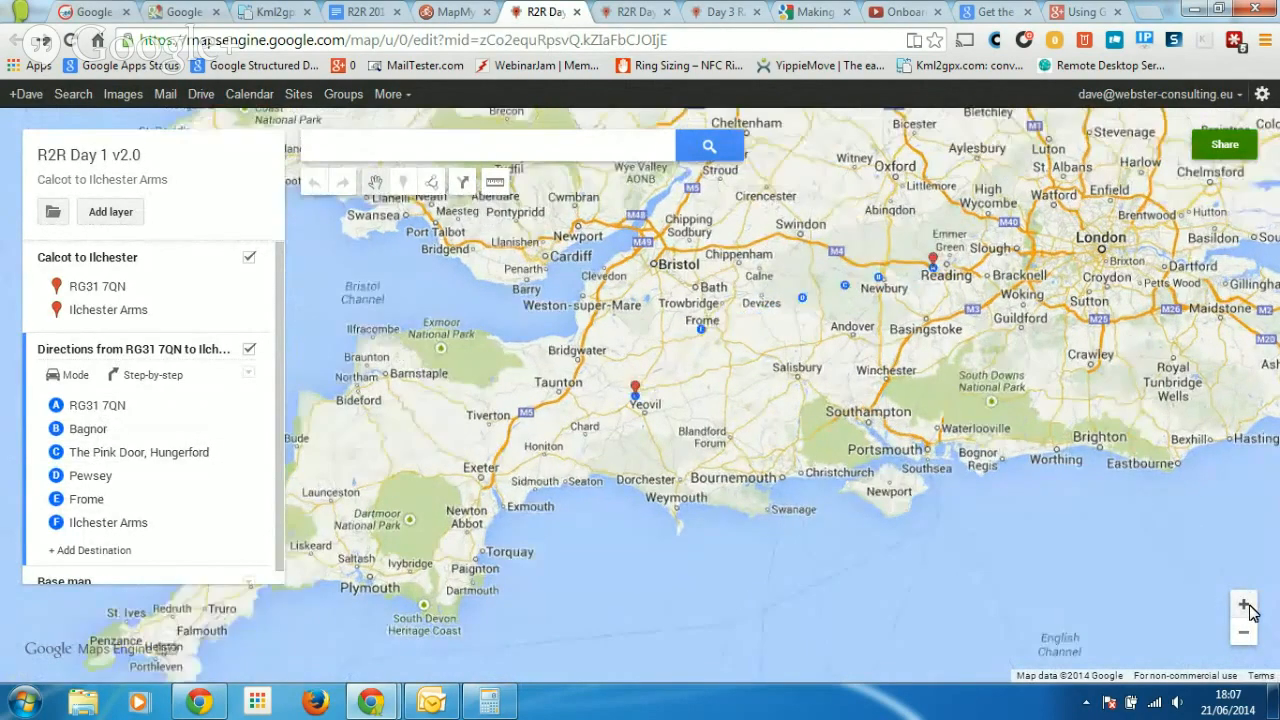
{"action": "left_click", "coordinate": [1245, 605]}
{"action": "left_click", "coordinate": [1245, 605]}
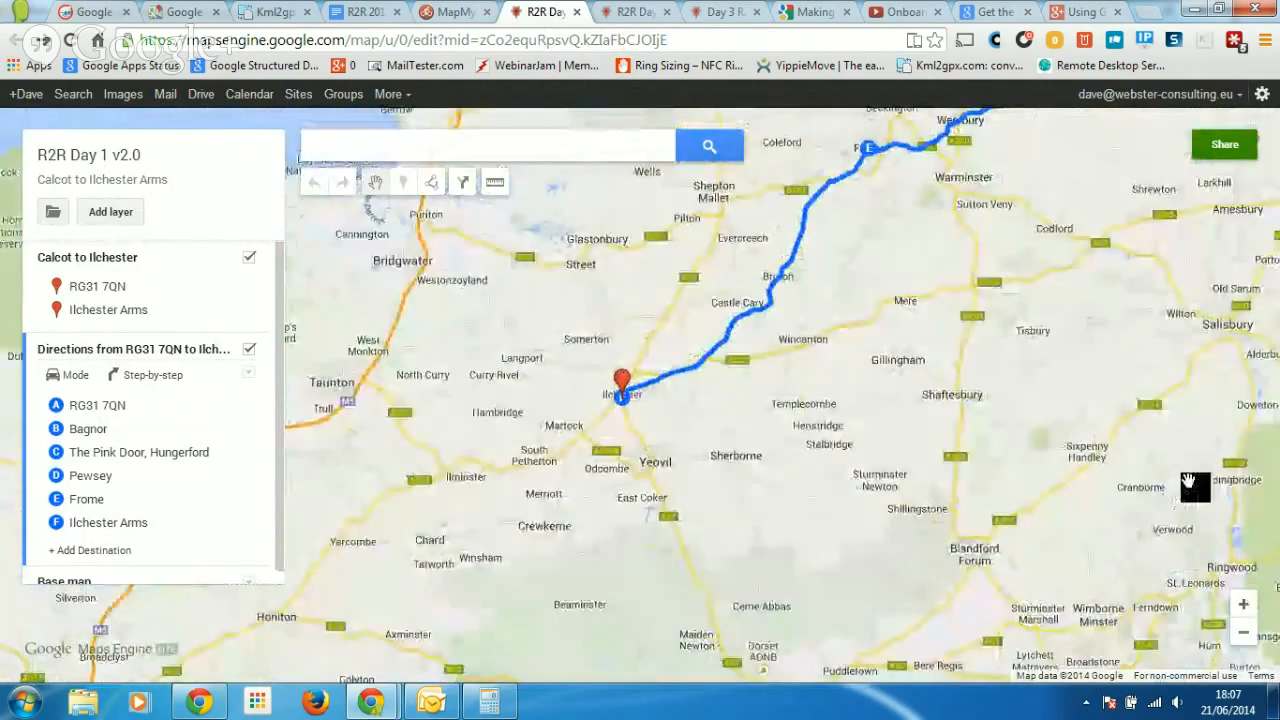
{"action": "left_click_drag", "start_coordinate": [952, 264], "coordinate": [738, 357]}
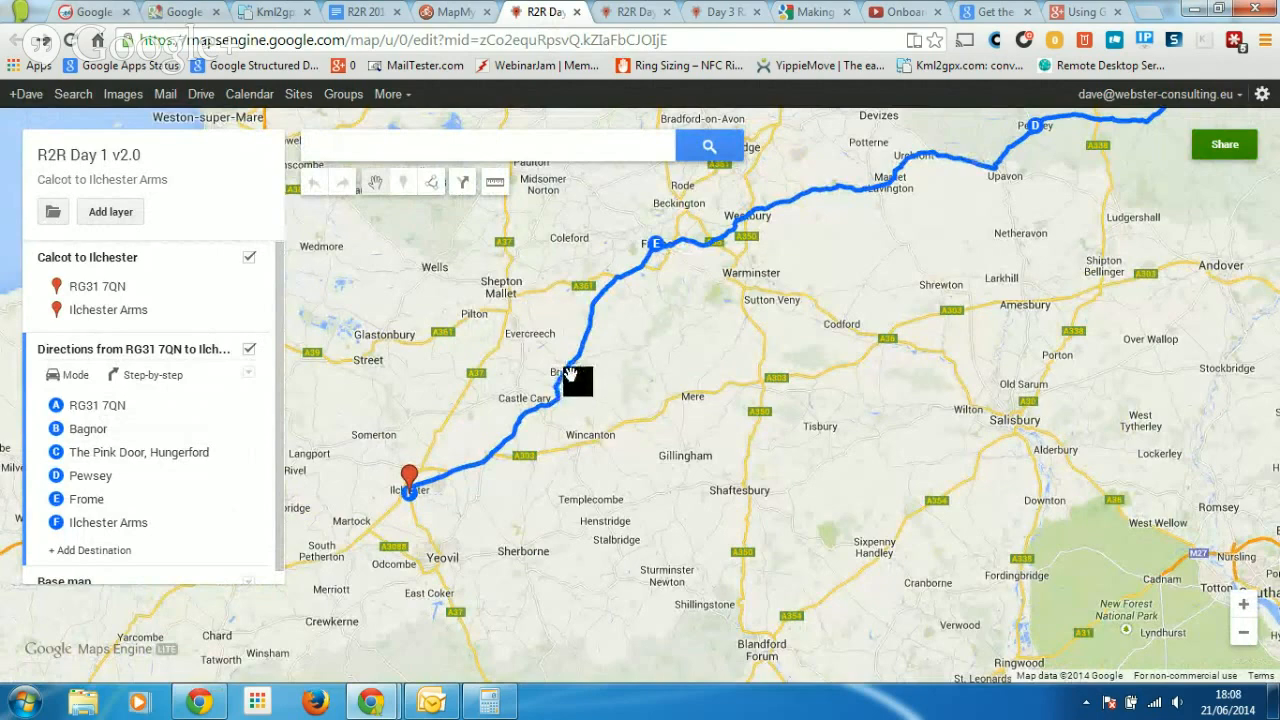
{"action": "mouse_move", "coordinate": [571, 374]}
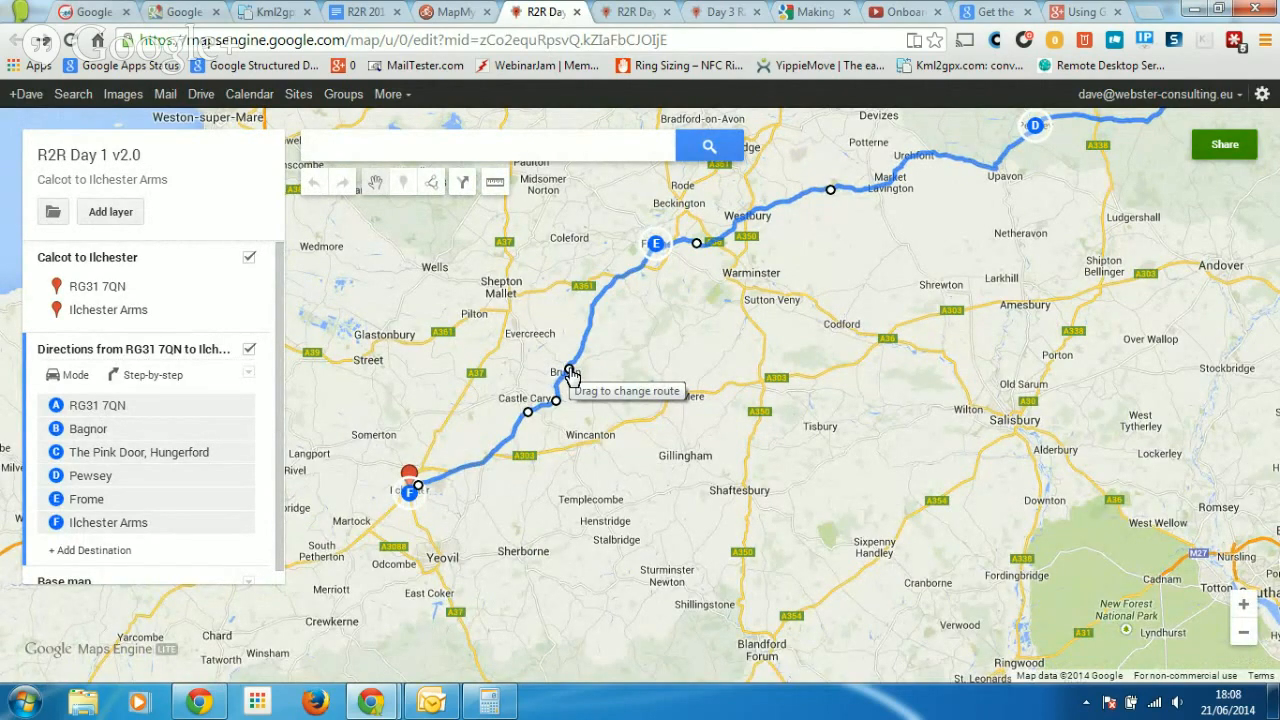
{"action": "mouse_move", "coordinate": [570, 375]}
{"action": "left_mouse_down"}
{"action": "mouse_move", "coordinate": [583, 368]}
{"action": "mouse_move", "coordinate": [621, 400]}
{"action": "mouse_move", "coordinate": [576, 368]}
{"action": "mouse_move", "coordinate": [568, 384]}
{"action": "left_mouse_up"}
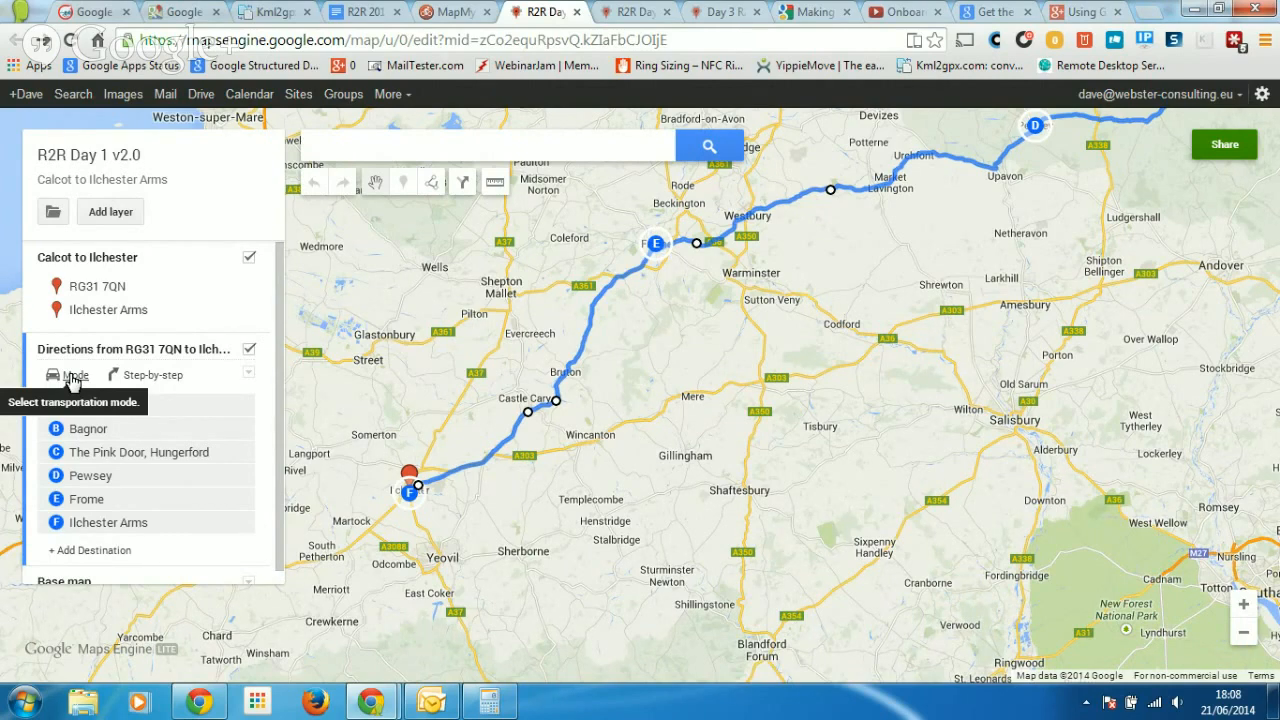
Review the available transportation modes and the step-by-step driving directions for the Day 1 route.
{"action": "left_click", "coordinate": [72, 376]}
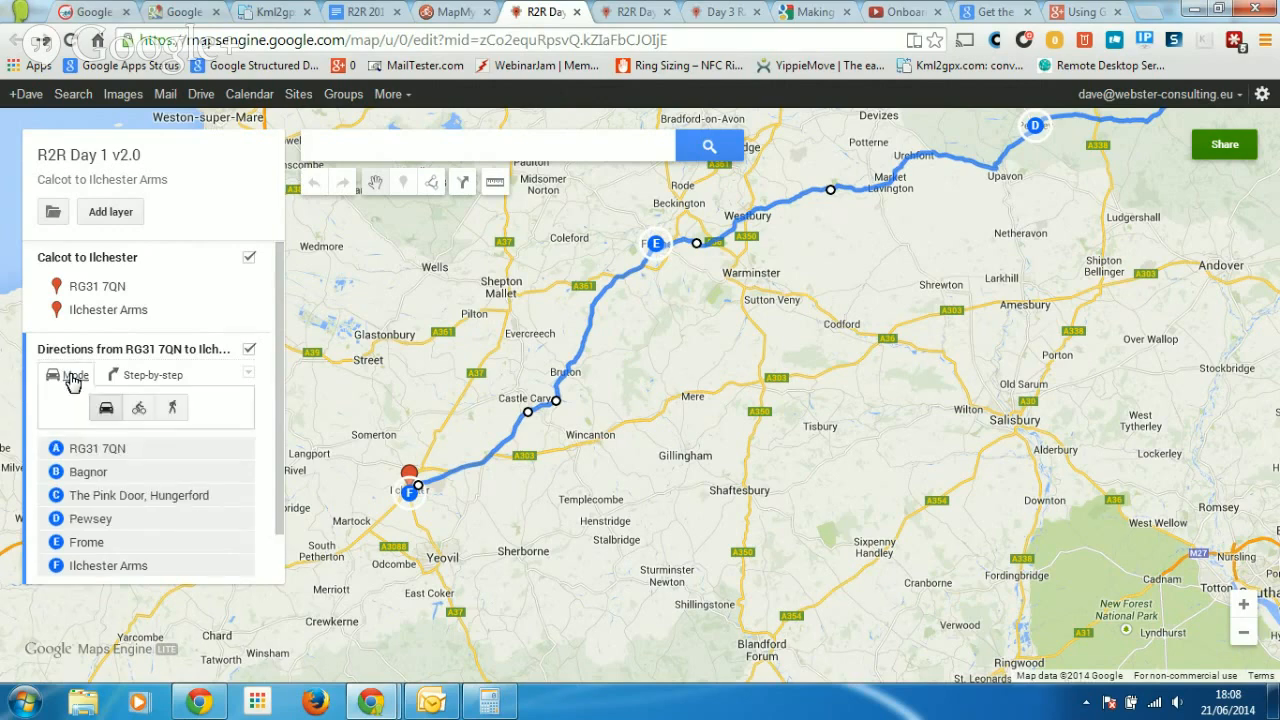
{"action": "left_click", "coordinate": [72, 376]}
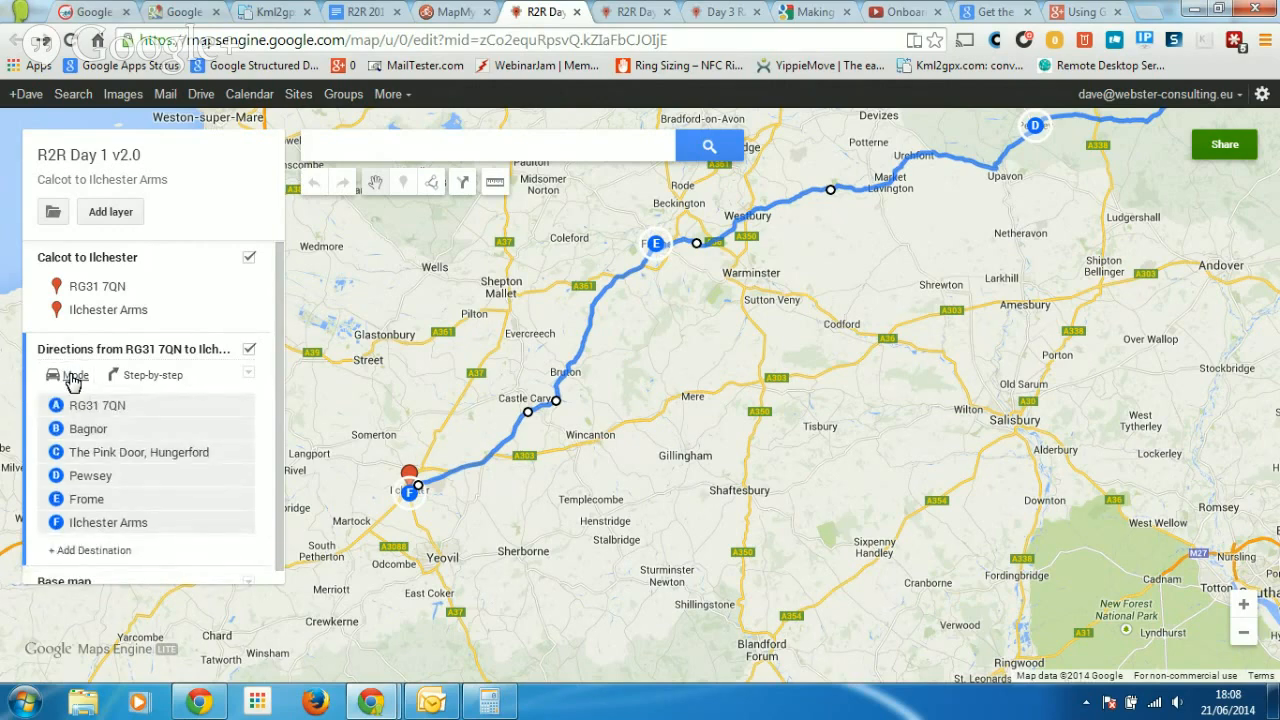
{"action": "left_click", "coordinate": [140, 376]}
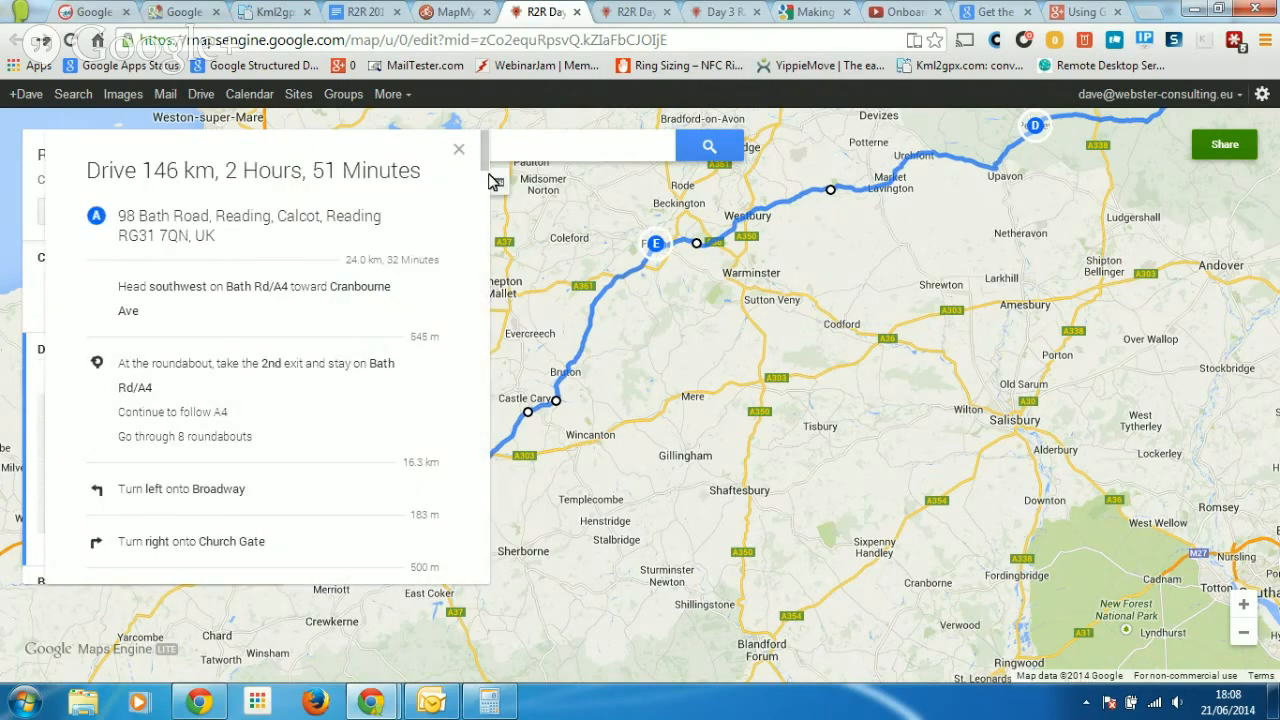
{"action": "mouse_move", "coordinate": [485, 152]}
{"action": "left_mouse_down"}
{"action": "mouse_move", "coordinate": [485, 215]}
{"action": "mouse_move", "coordinate": [483, 155]}
{"action": "left_mouse_up"}
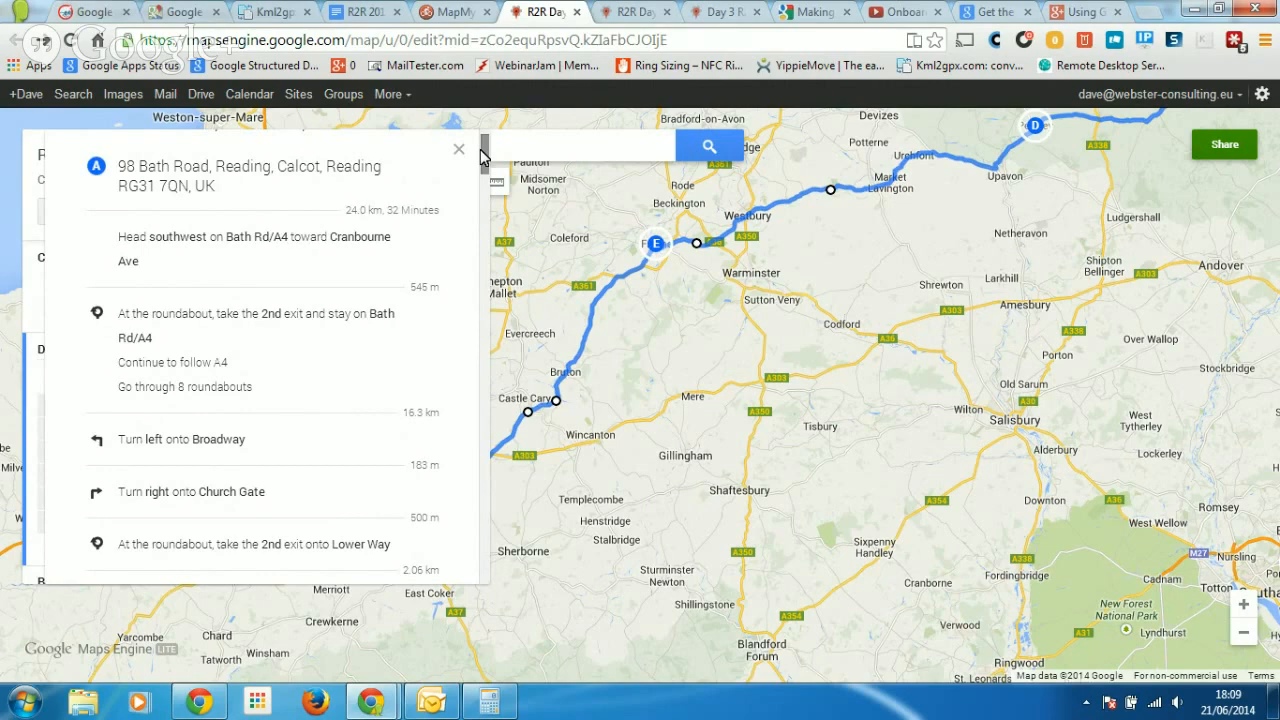
{"action": "left_click", "coordinate": [459, 149]}
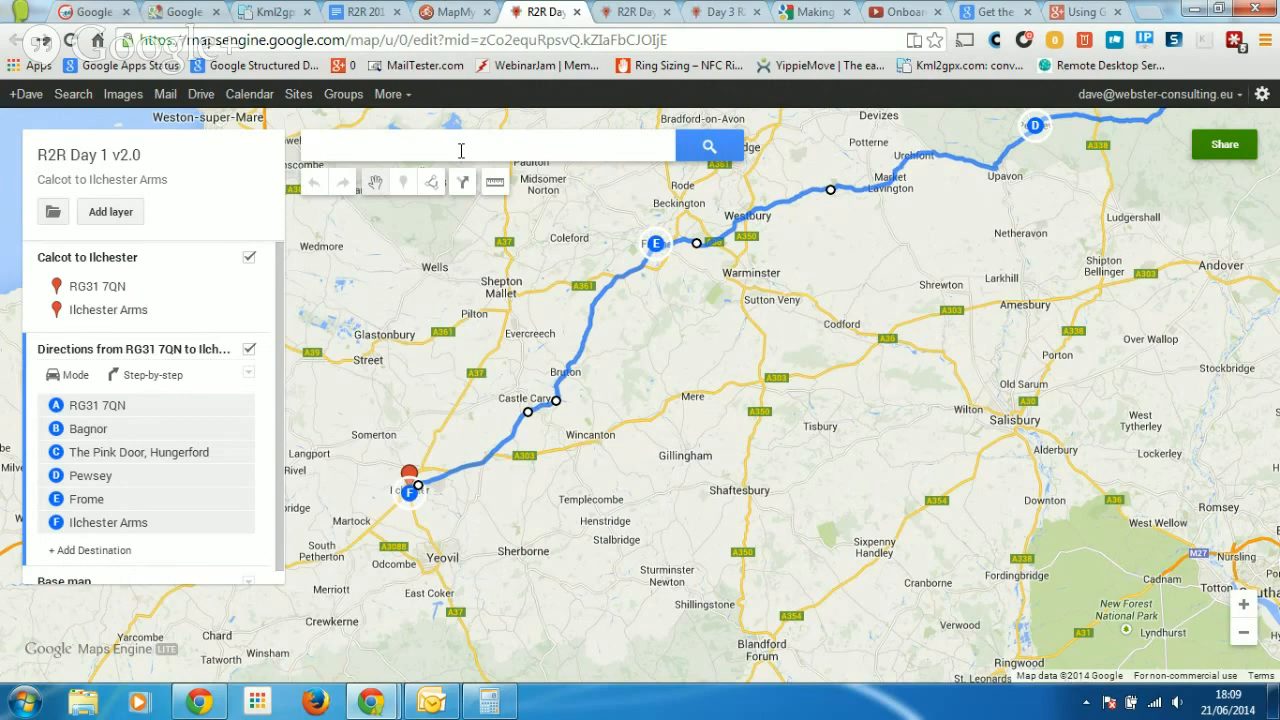
Check the Day 1 stage schedule in the R2R 2014 - The Route document and return to the Day 1 map.
{"action": "left_click", "coordinate": [376, 18]}
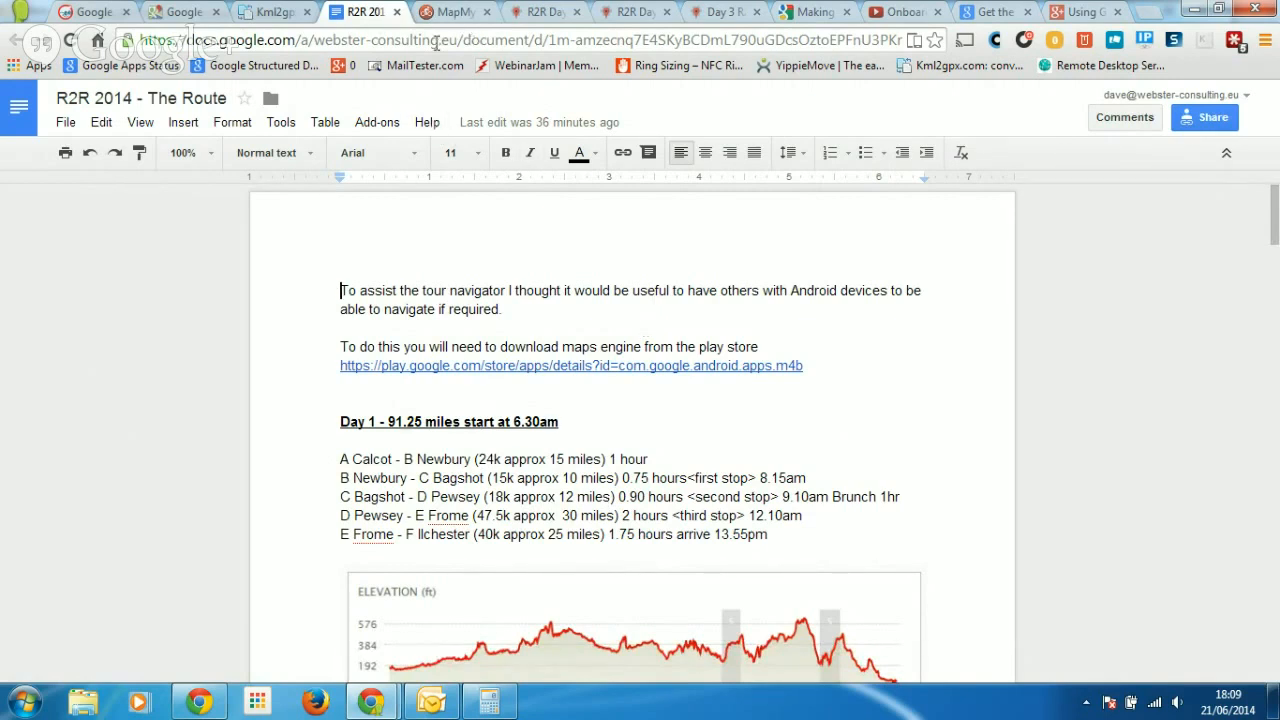
{"action": "left_click", "coordinate": [532, 14]}
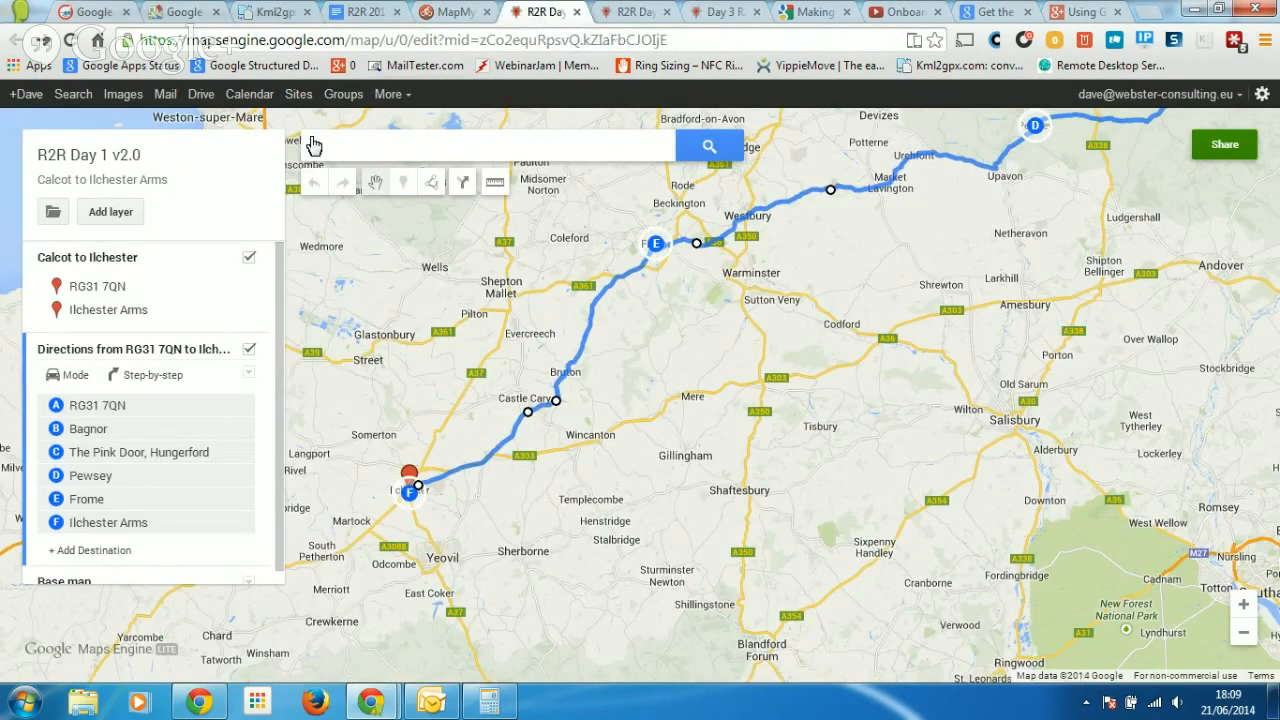
Export the entire R2R Day 1 v2.0 map to KML and download the file.
{"action": "left_click", "coordinate": [52, 214]}
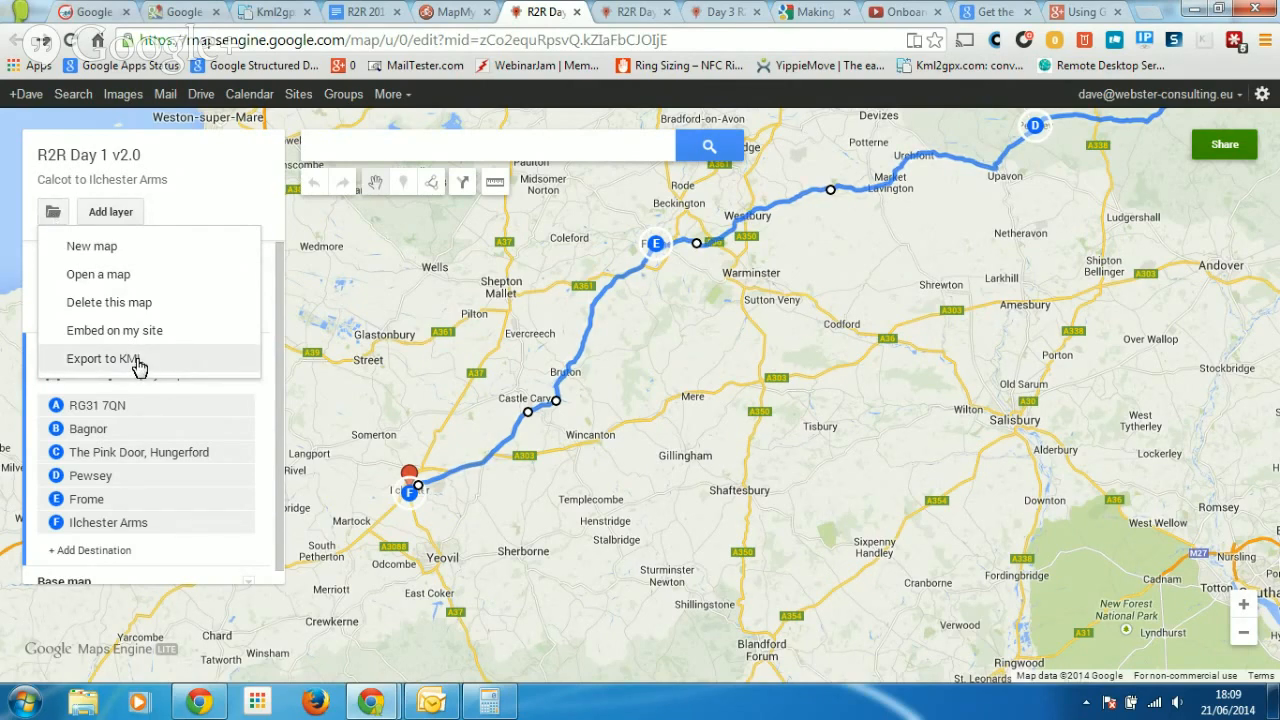
{"action": "left_click", "coordinate": [103, 359]}
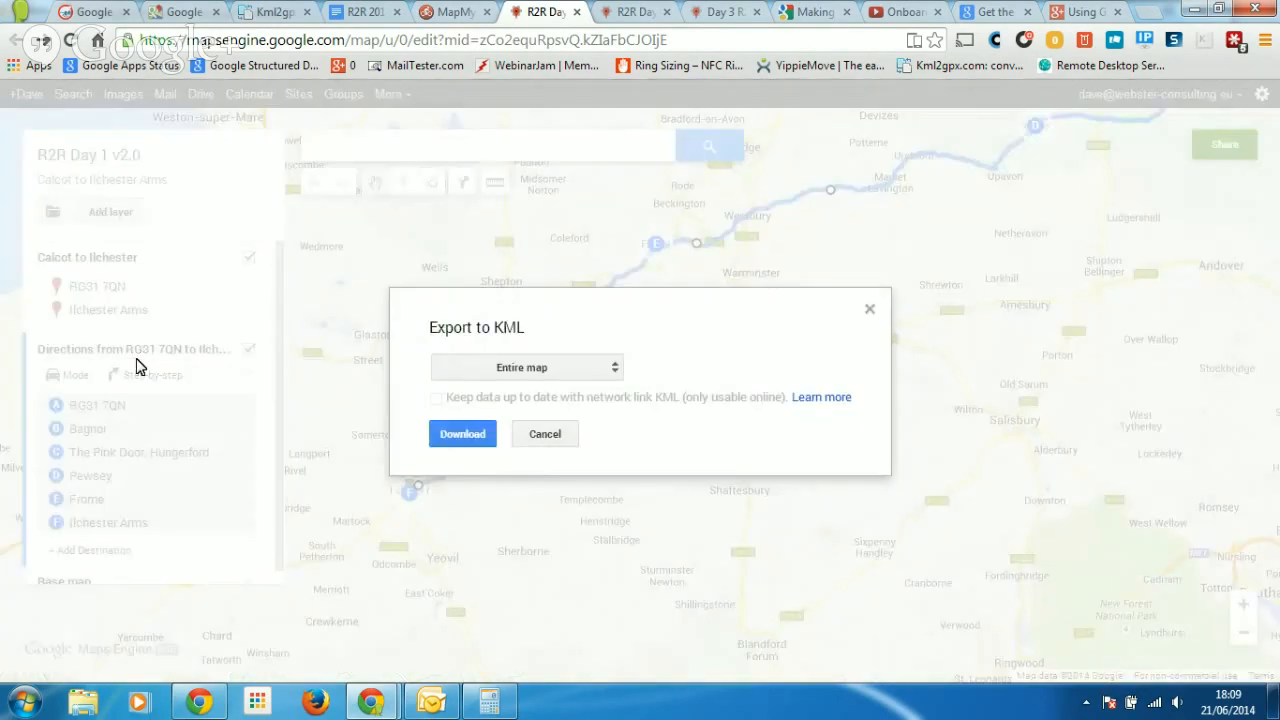
{"action": "left_click", "coordinate": [459, 441]}
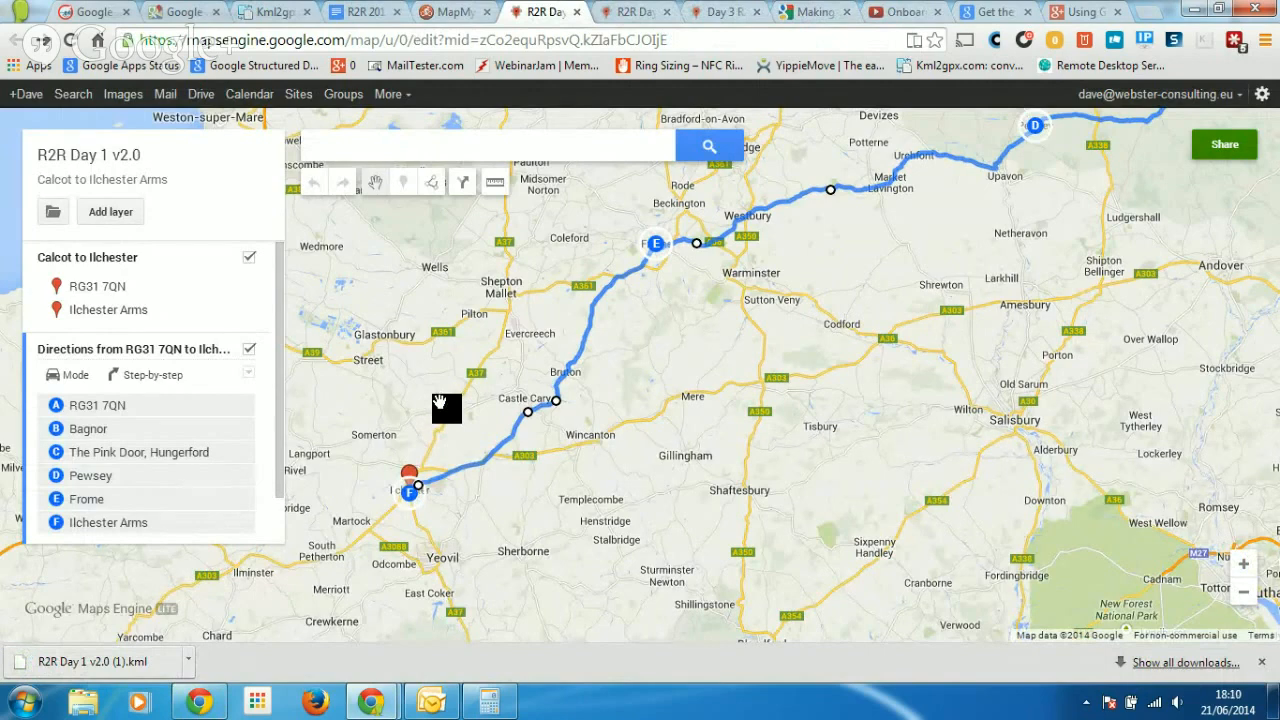
Switch to kml2gpx.com and try to convert ac9ox3m4h_R2R-Day-1-v2.0--final-version-.gpx from the Downloads folder with the KML to GPX conversion.
{"action": "left_click", "coordinate": [283, 13]}
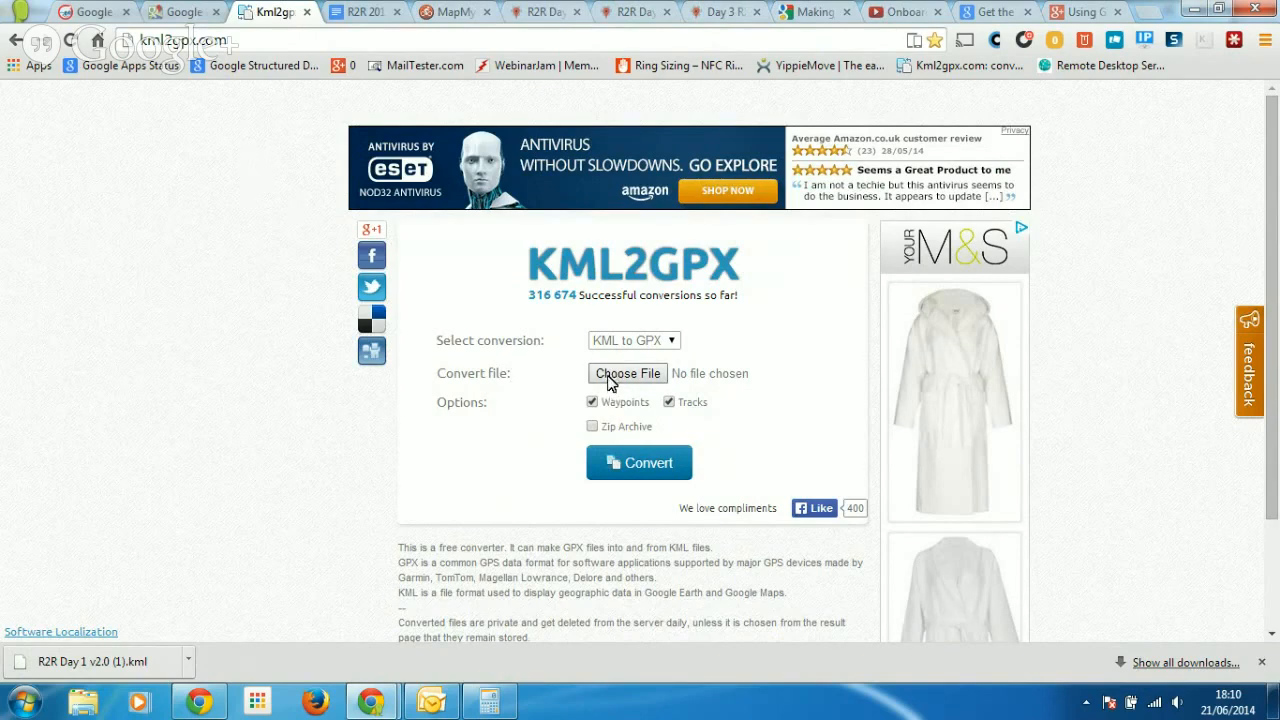
{"action": "left_click", "coordinate": [625, 373]}
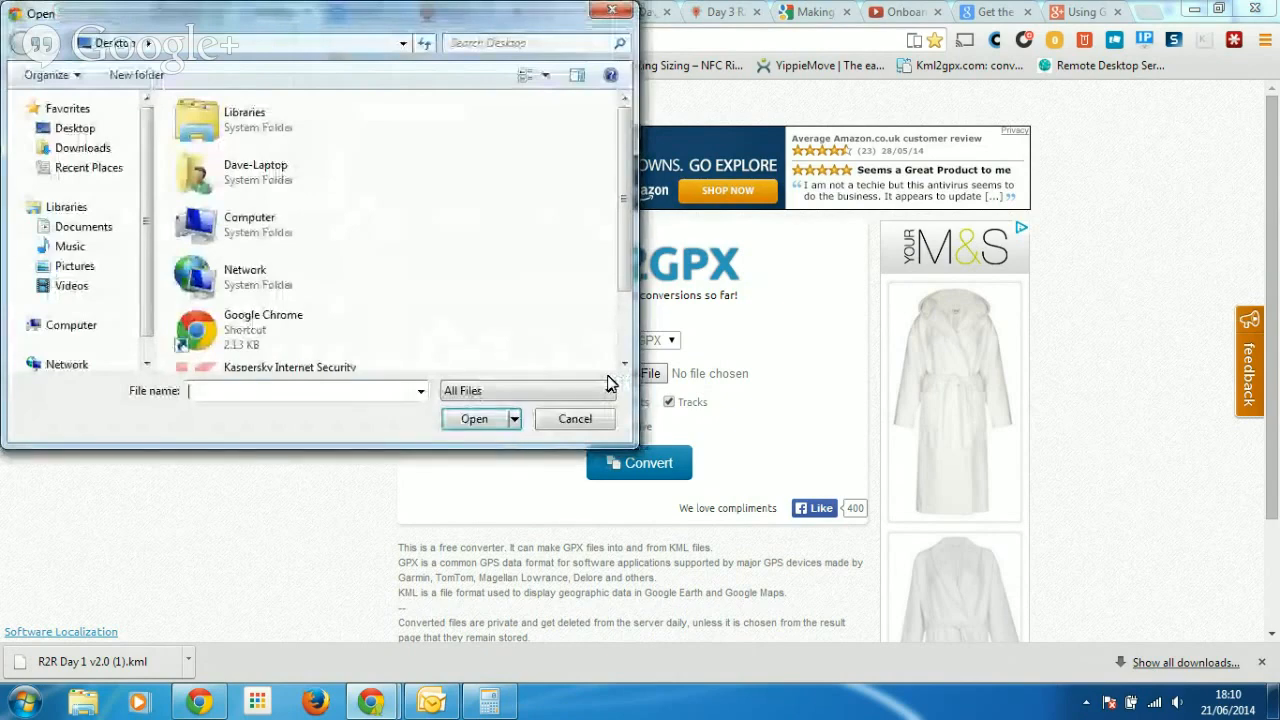
{"action": "left_click", "coordinate": [74, 150]}
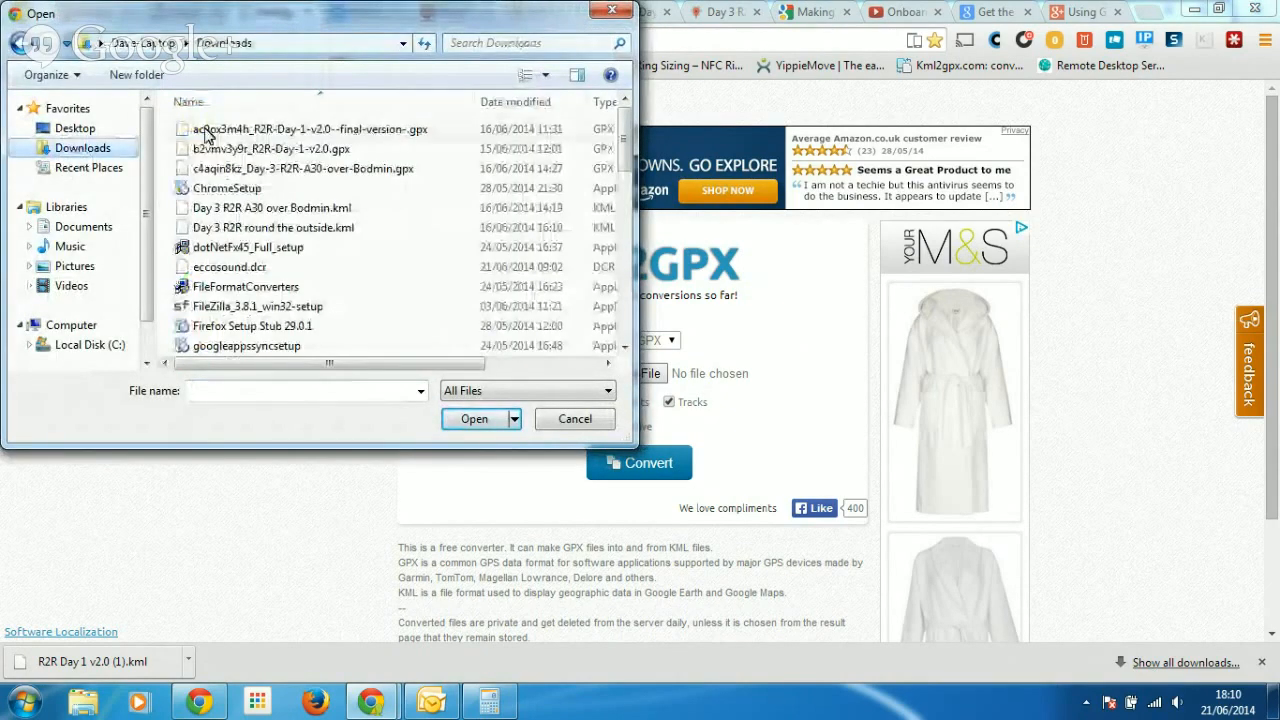
{"action": "left_click", "coordinate": [243, 132]}
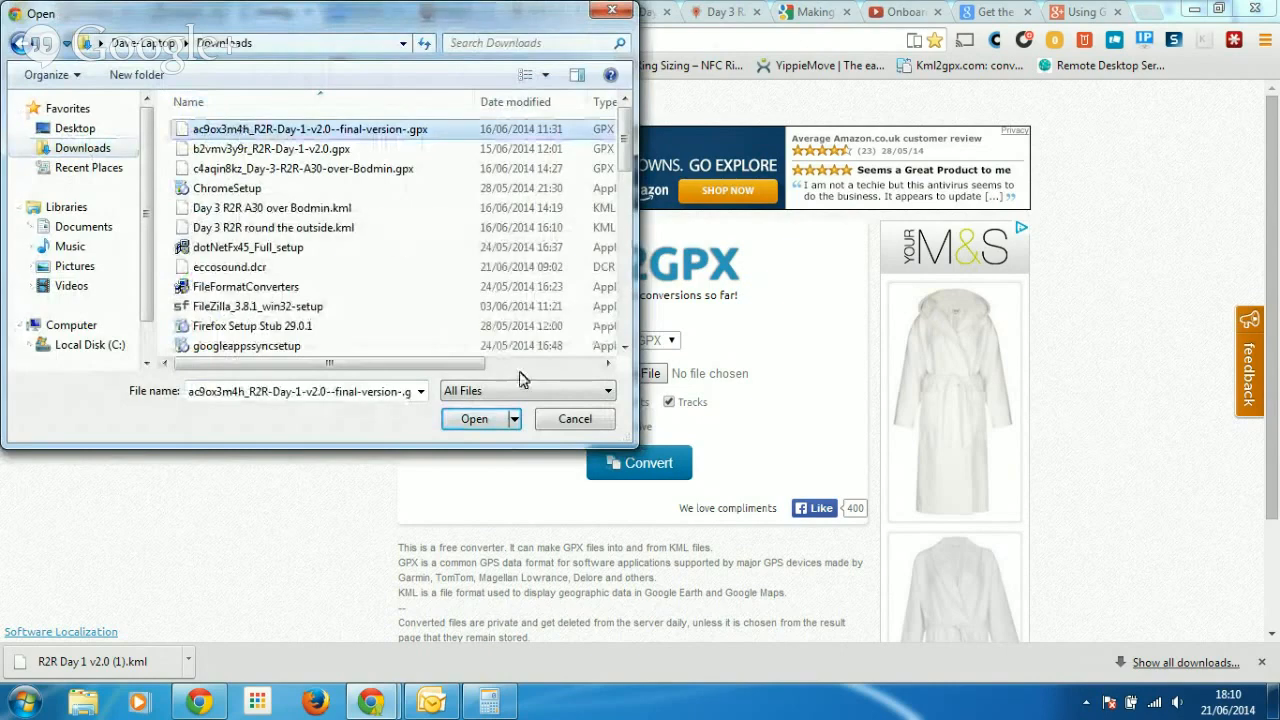
{"action": "left_click", "coordinate": [474, 420]}
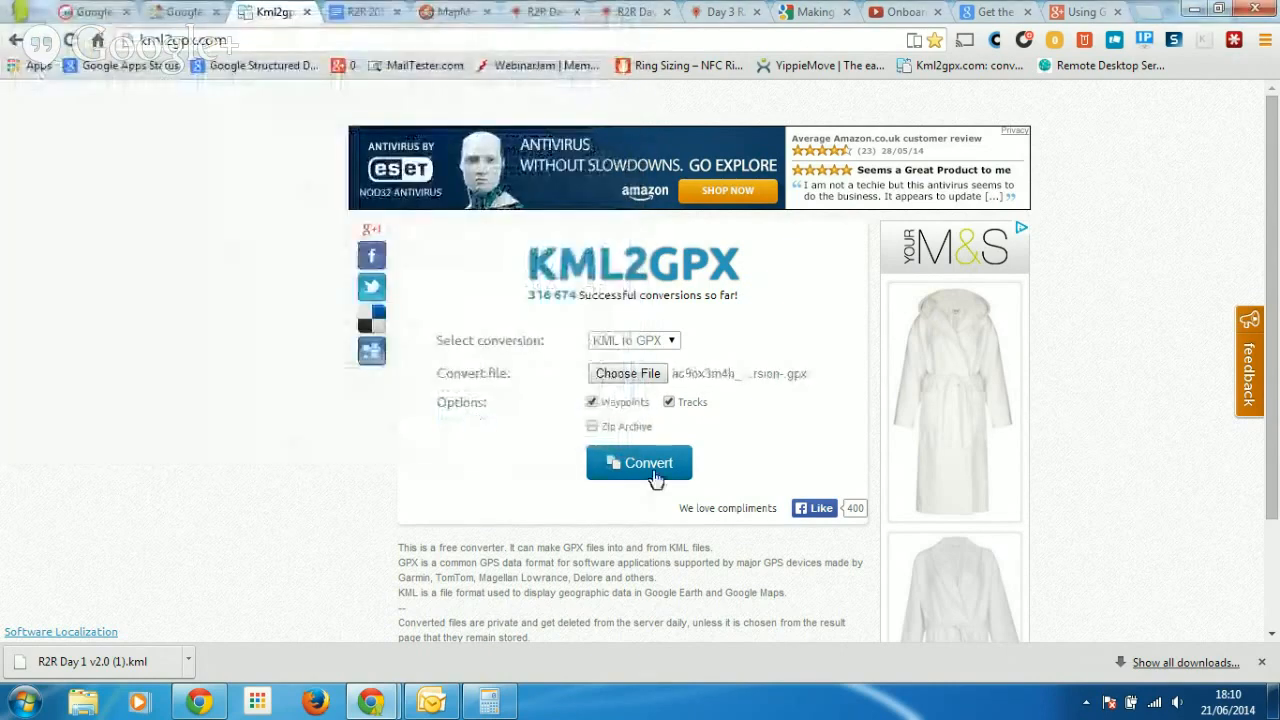
{"action": "left_click", "coordinate": [659, 467]}
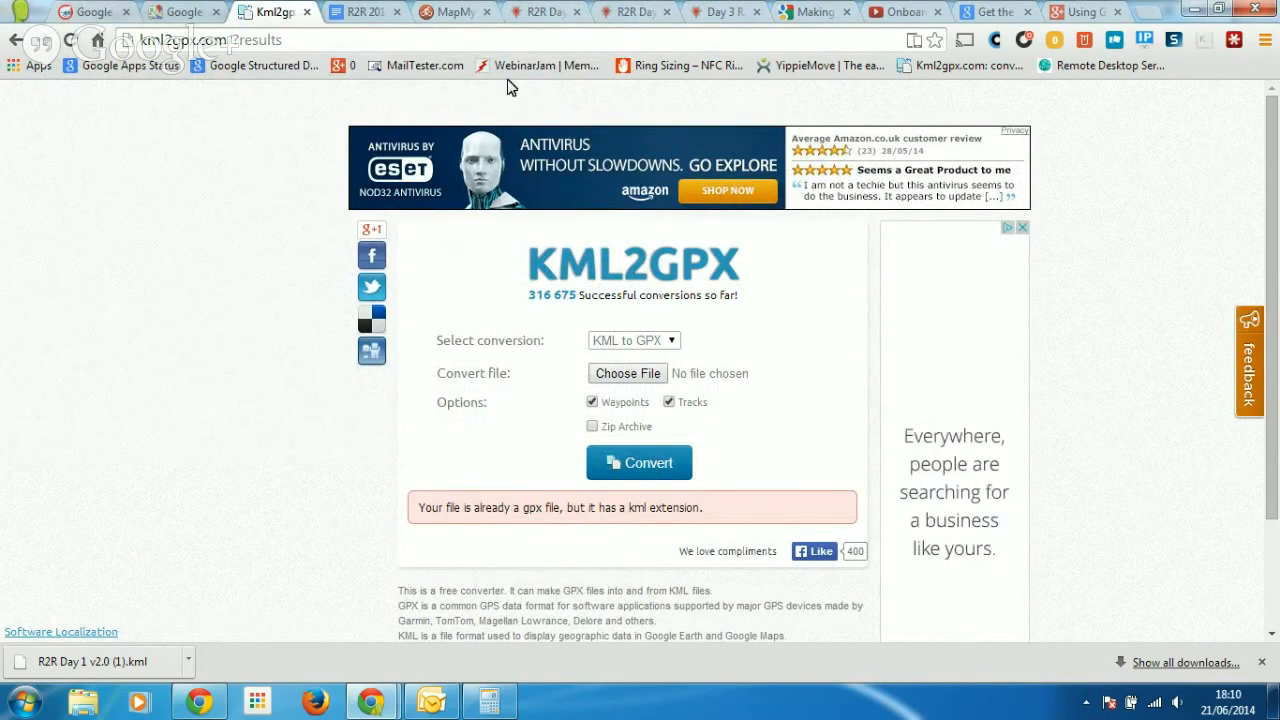
Switch to MapMyRide, start creating a route and choose to upload a GPX or TCX file instead.
{"action": "left_click", "coordinate": [458, 13]}
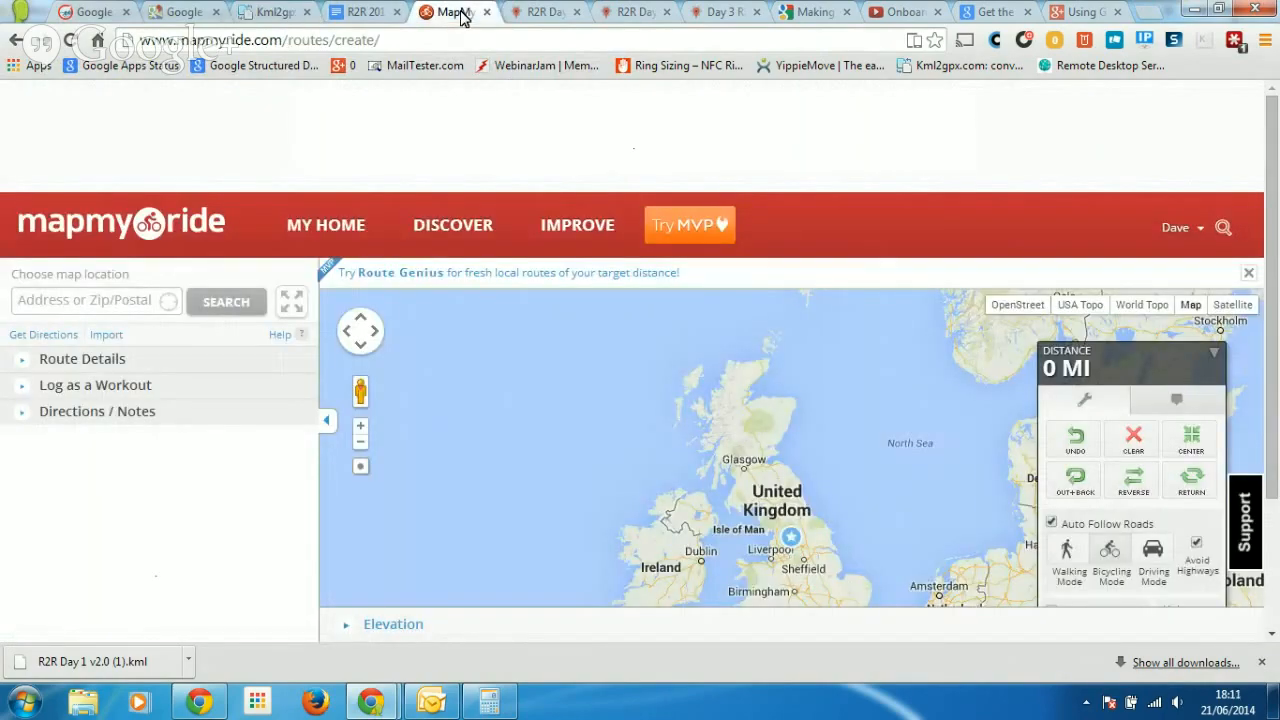
{"action": "mouse_move", "coordinate": [325, 218]}
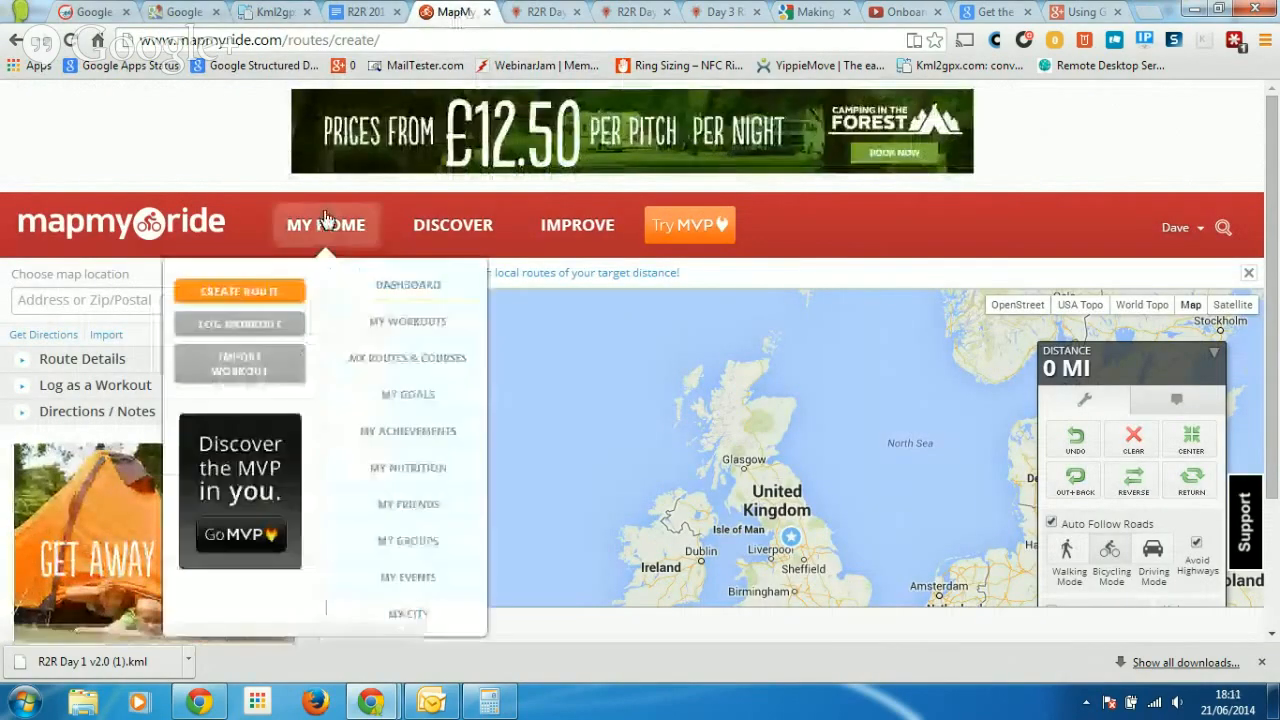
{"action": "left_click", "coordinate": [262, 292]}
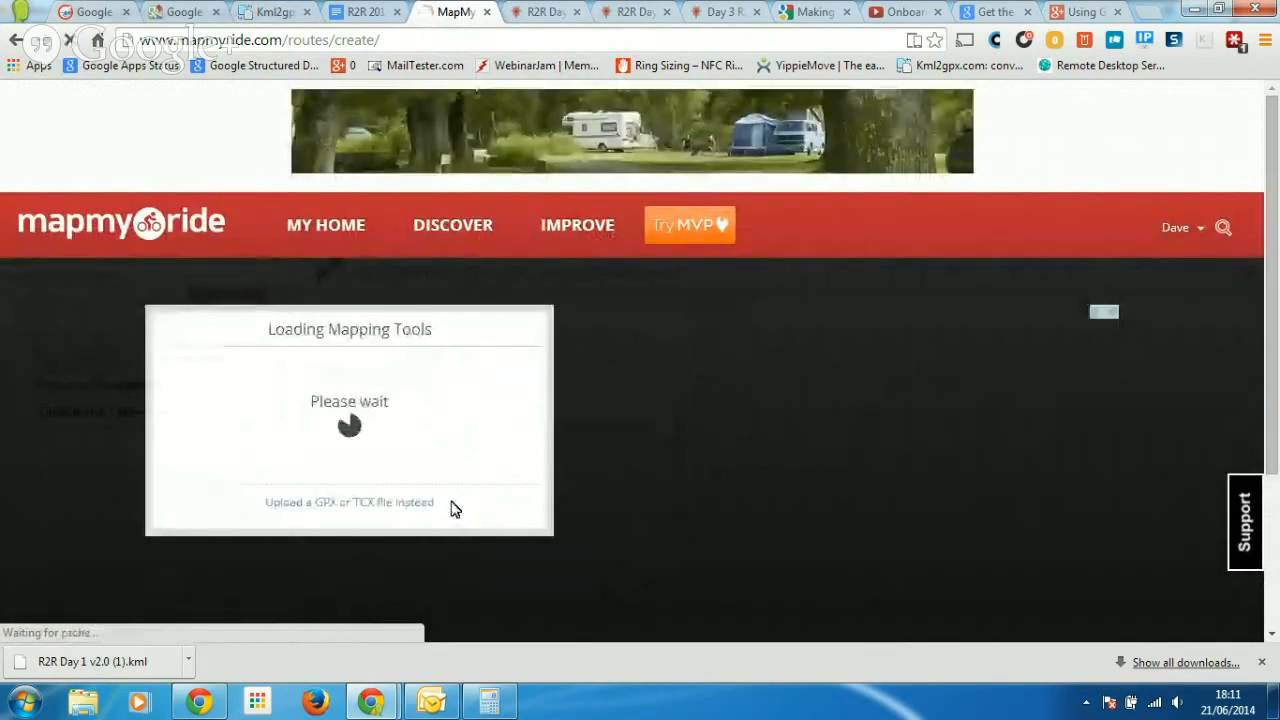
{"action": "left_click", "coordinate": [295, 505]}
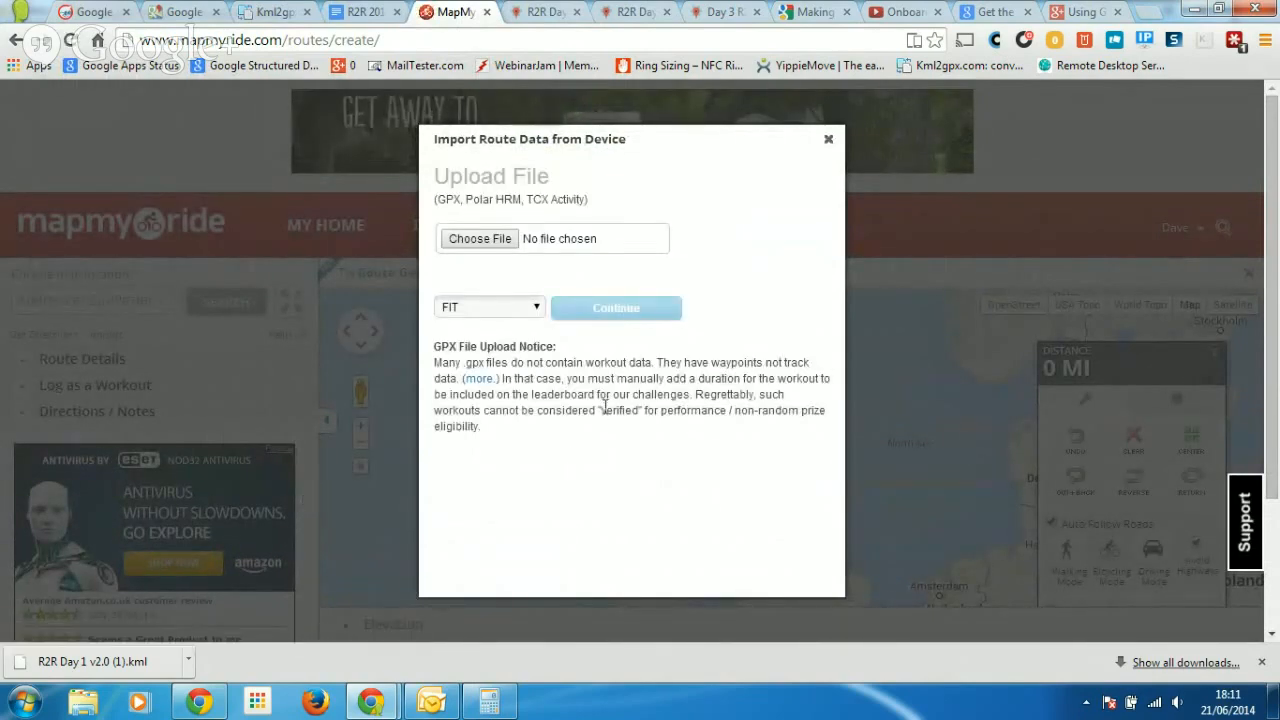
Upload c4aqin8kz_Day-3-R2R-A30-over-Bodmin.gpx as GPX, save it as a Bike Ride and view the imported route details.
{"action": "left_click", "coordinate": [490, 240]}
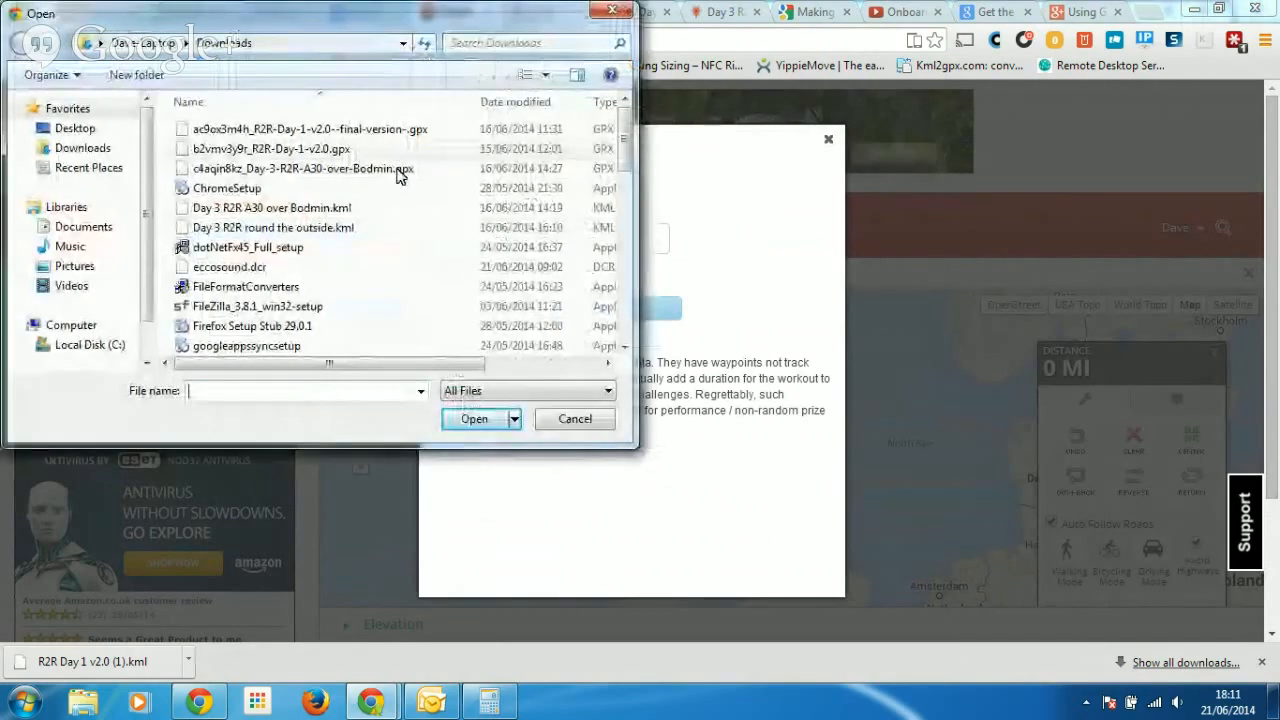
{"action": "double_click", "coordinate": [397, 170]}
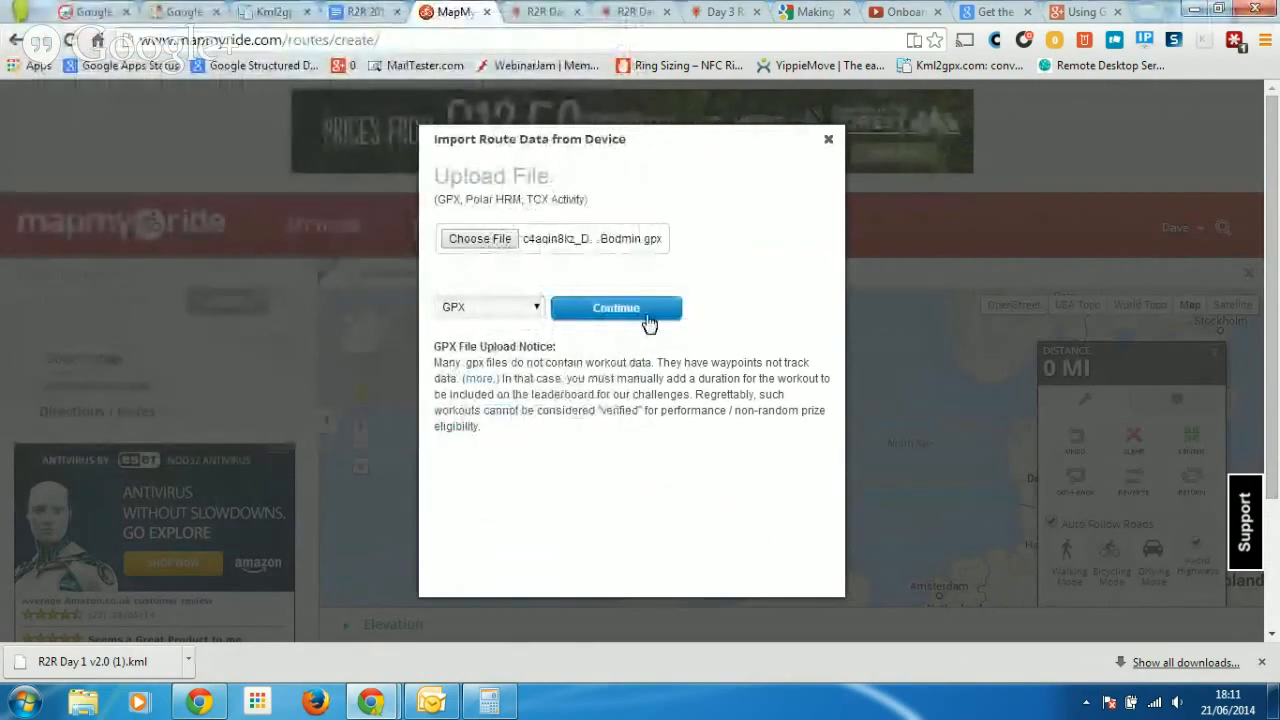
{"action": "left_click", "coordinate": [636, 314]}
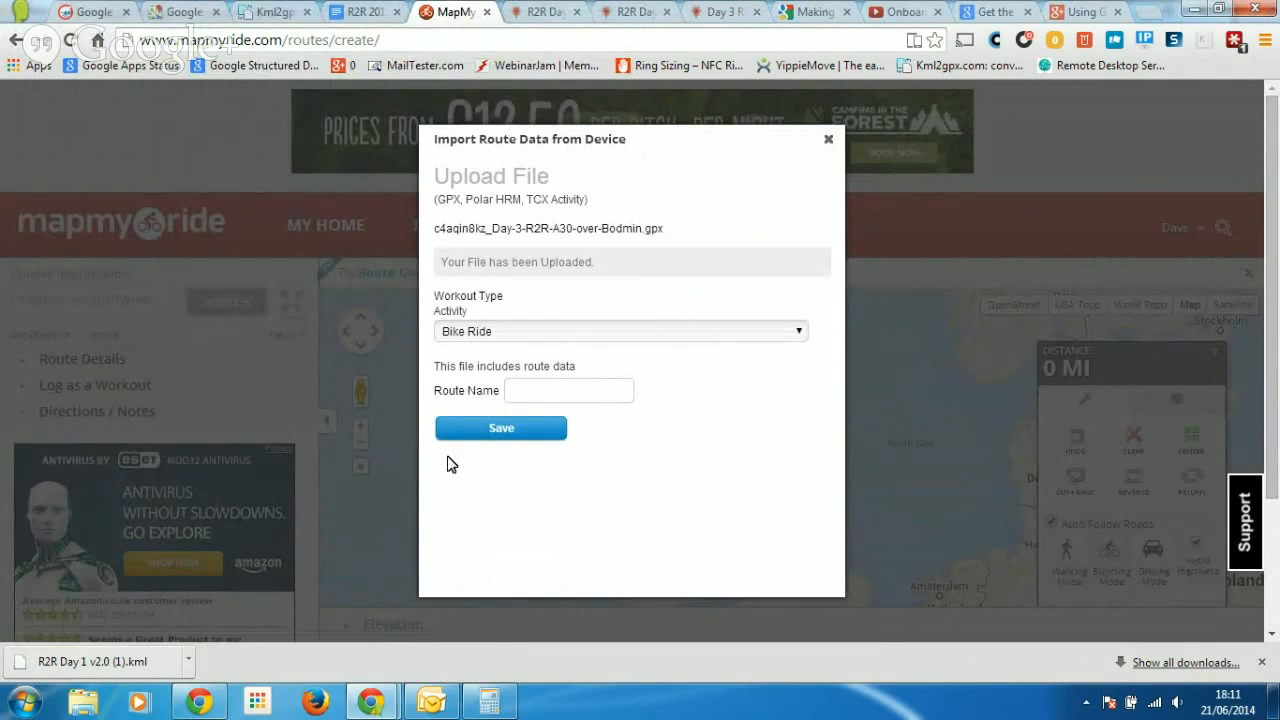
{"action": "left_click", "coordinate": [502, 432]}
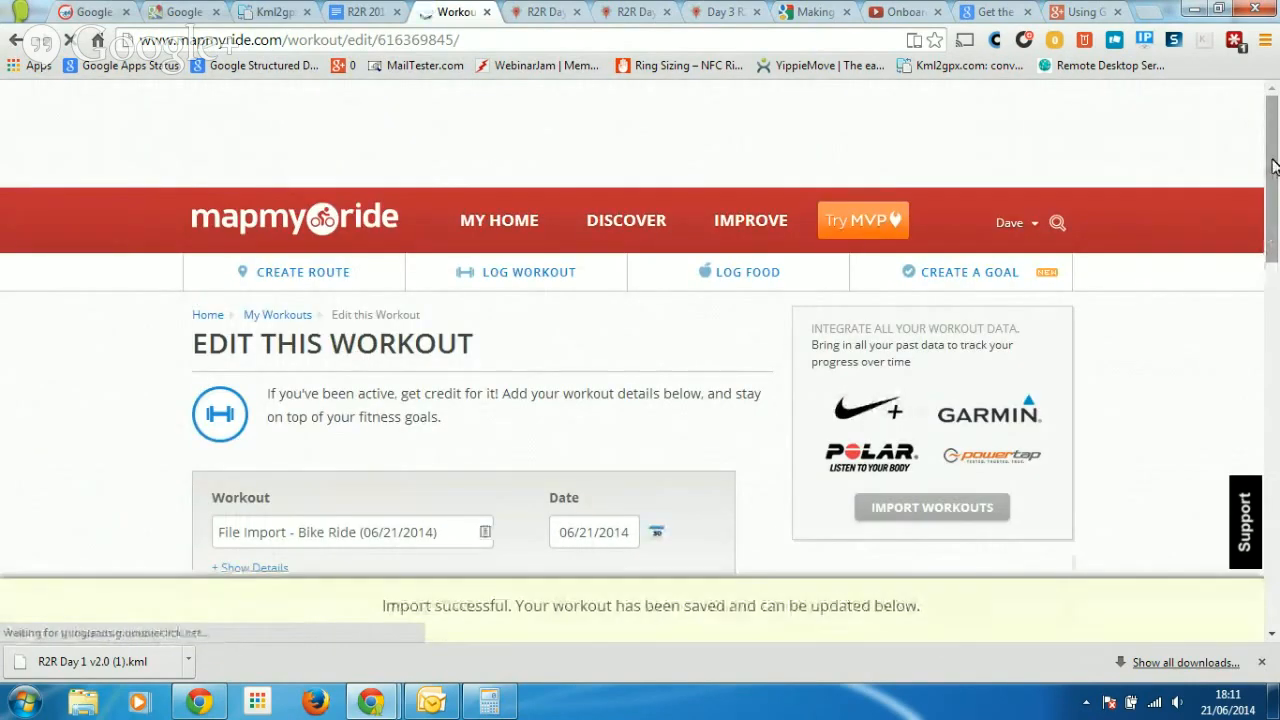
{"action": "left_click_drag", "start_coordinate": [1274, 213], "coordinate": [1274, 346]}
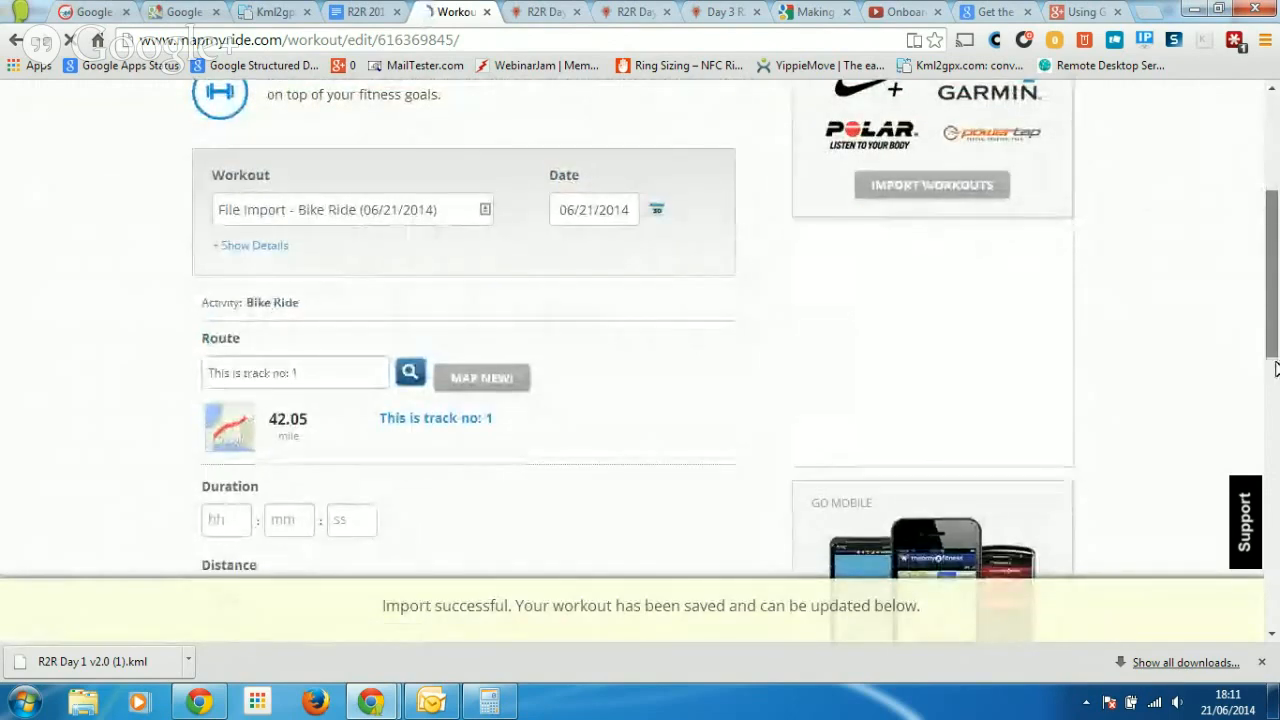
Open the imported route This is track no: 1 from the workout and examine its map, elevation profile and climb details.
{"action": "scroll", "coordinate": [500, 248], "scroll_direction": "down", "scroll_amount": 2}
{"action": "scroll", "coordinate": [420, 271], "scroll_direction": "down", "scroll_amount": 2}
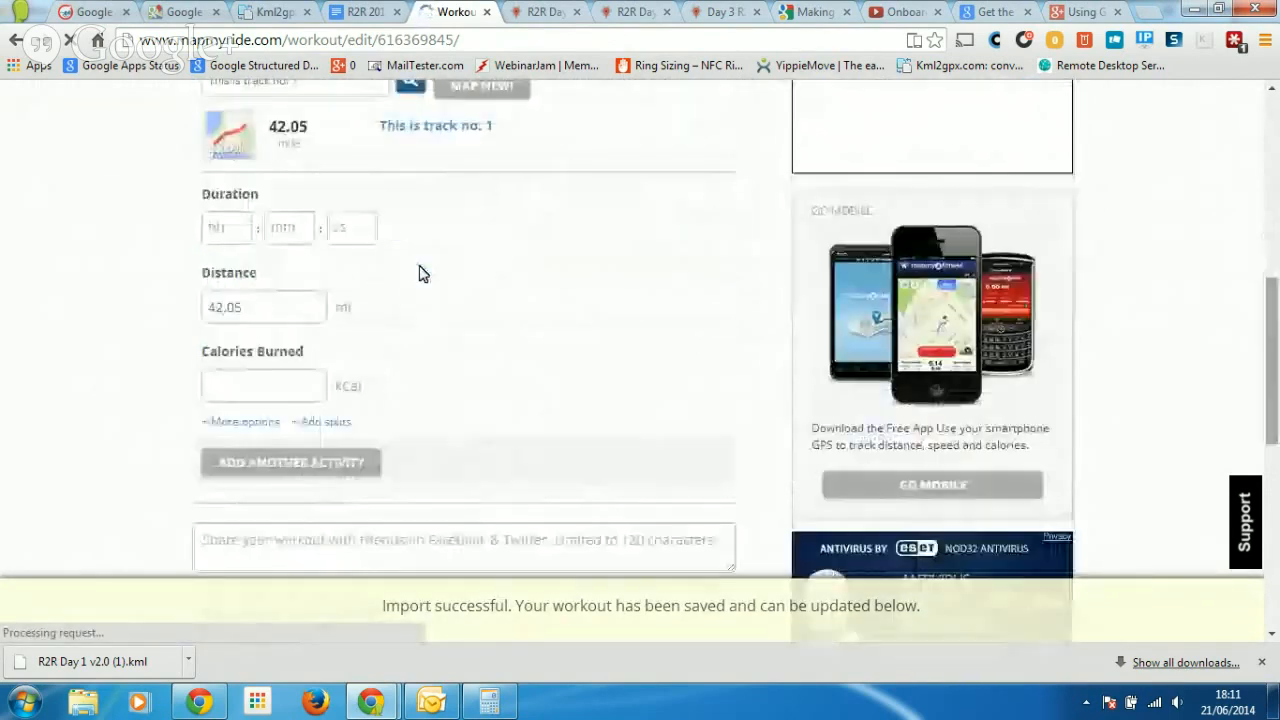
{"action": "left_click", "coordinate": [438, 128]}
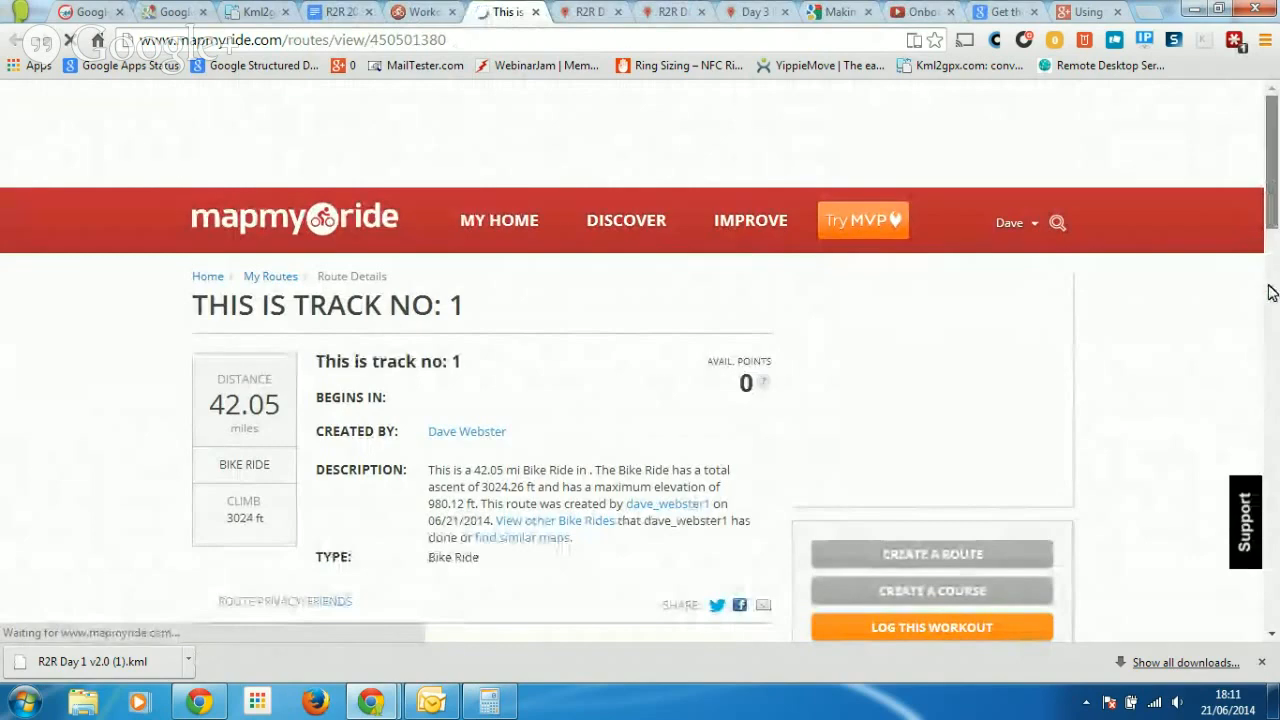
{"action": "scroll", "coordinate": [1272, 292], "scroll_direction": "down", "scroll_amount": 4}
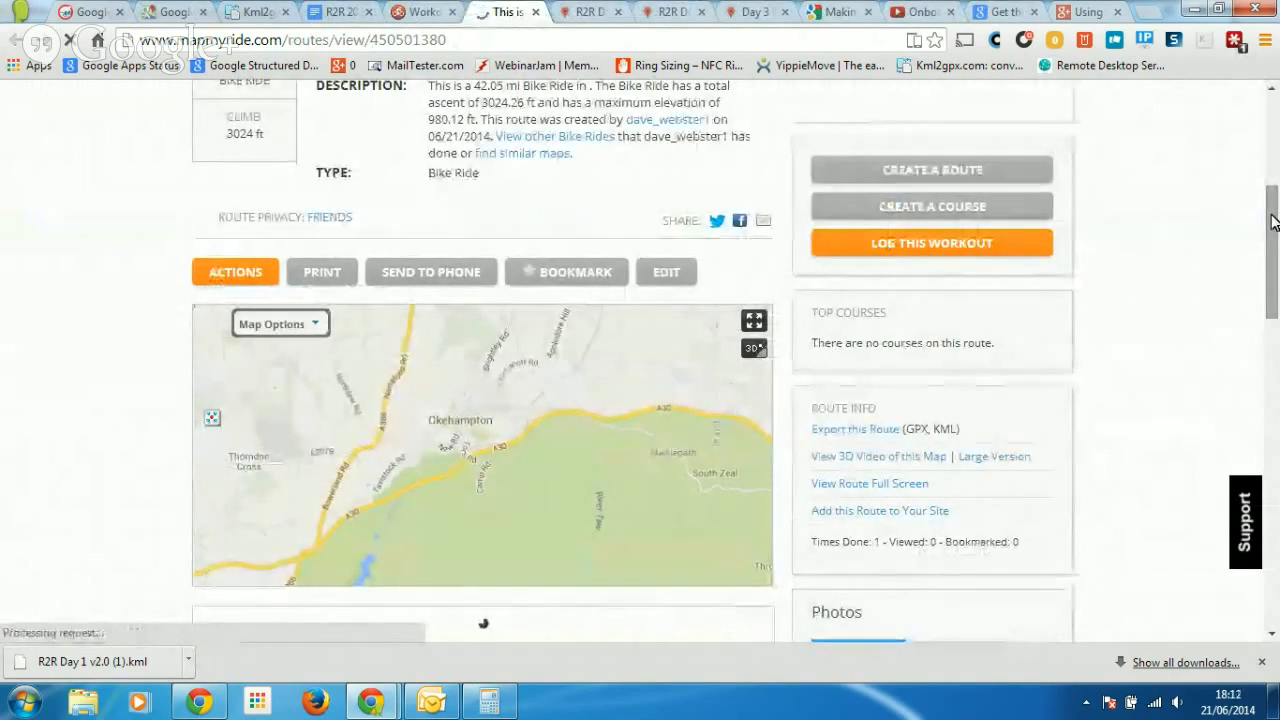
{"action": "left_click_drag", "start_coordinate": [1272, 220], "coordinate": [1272, 330]}
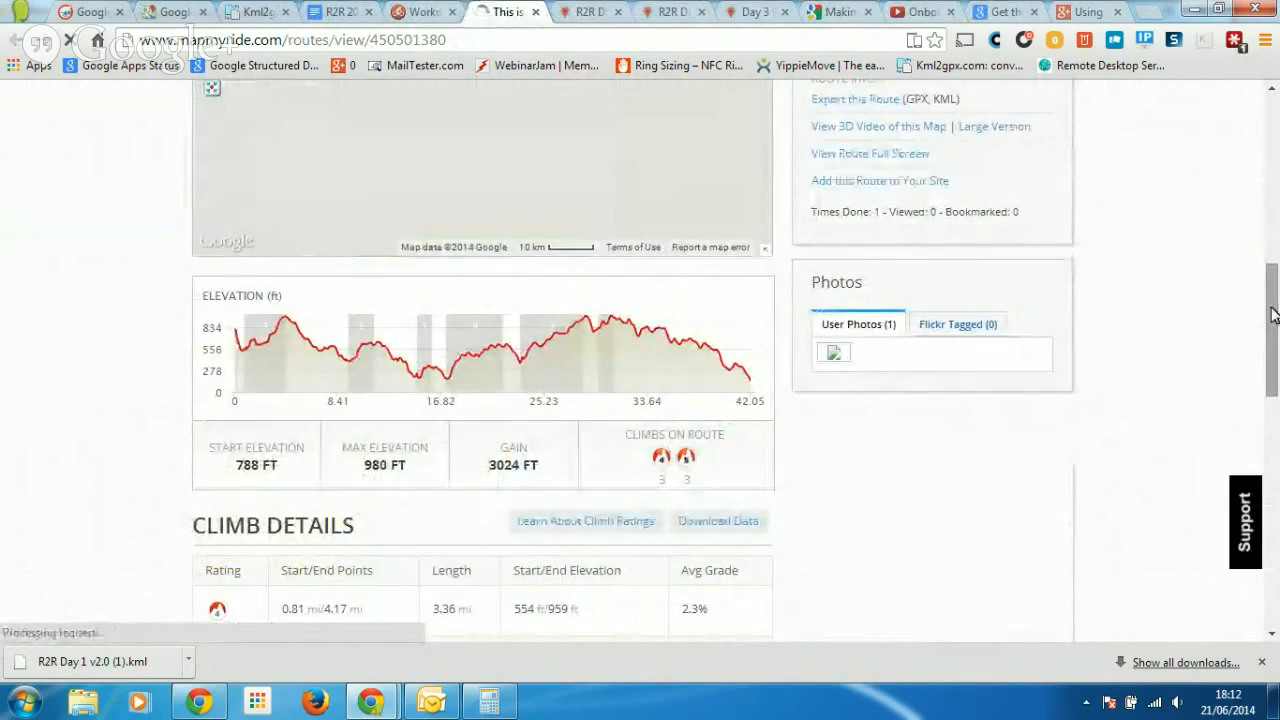
{"action": "scroll", "coordinate": [1273, 314], "scroll_direction": "down", "scroll_amount": 2}
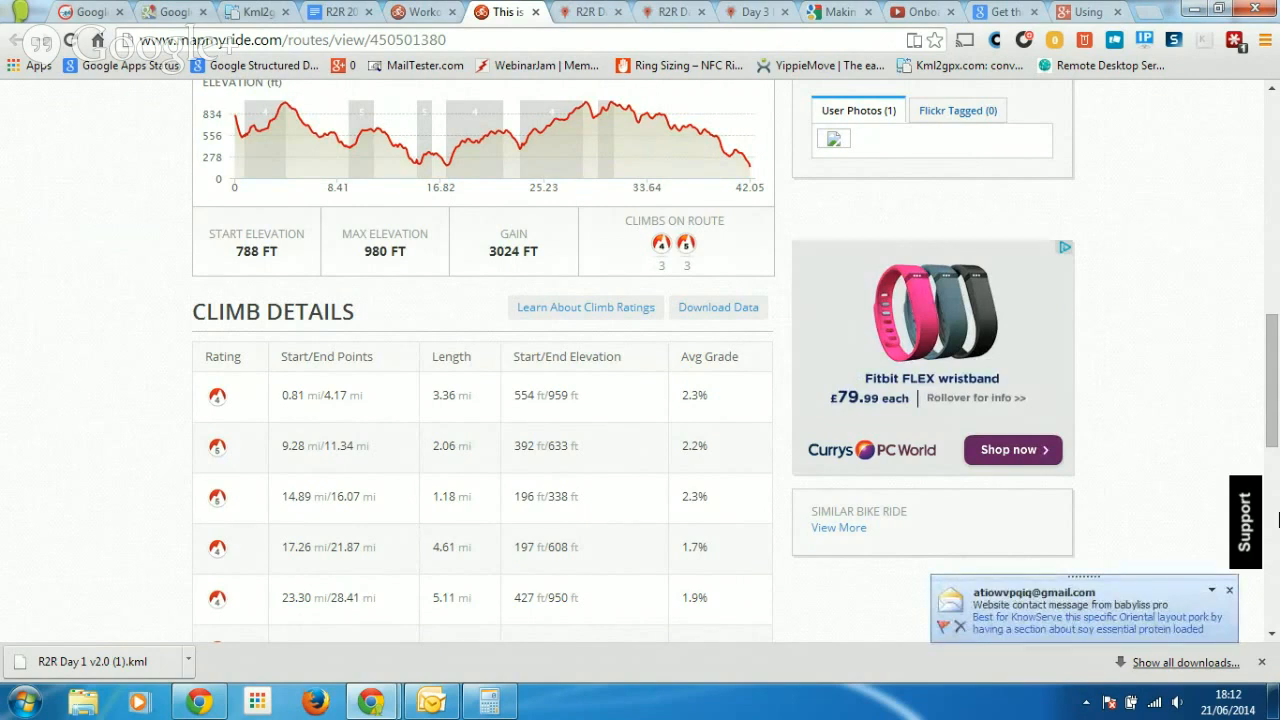
{"action": "left_click", "coordinate": [1229, 593]}
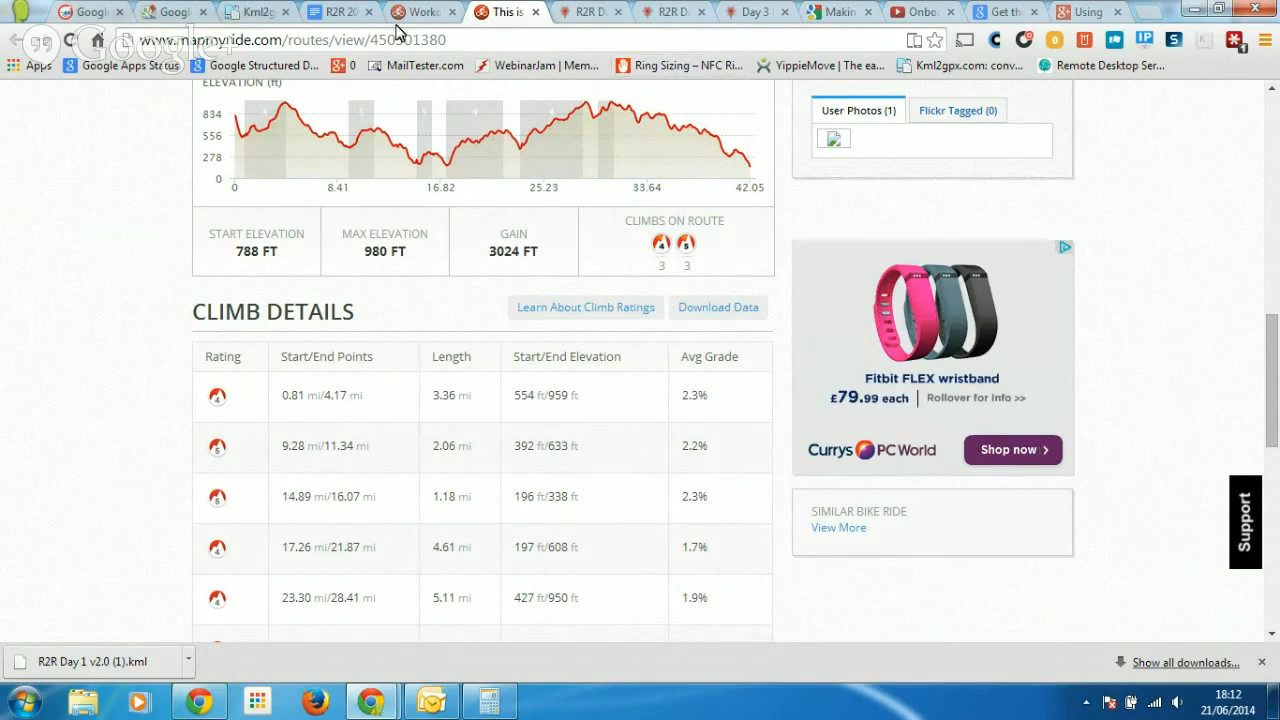
View the R2R 2014 - The Route document, then switch to Google Maps and open the saved R2R Day 1 v2.0 map.
{"action": "left_click", "coordinate": [343, 14]}
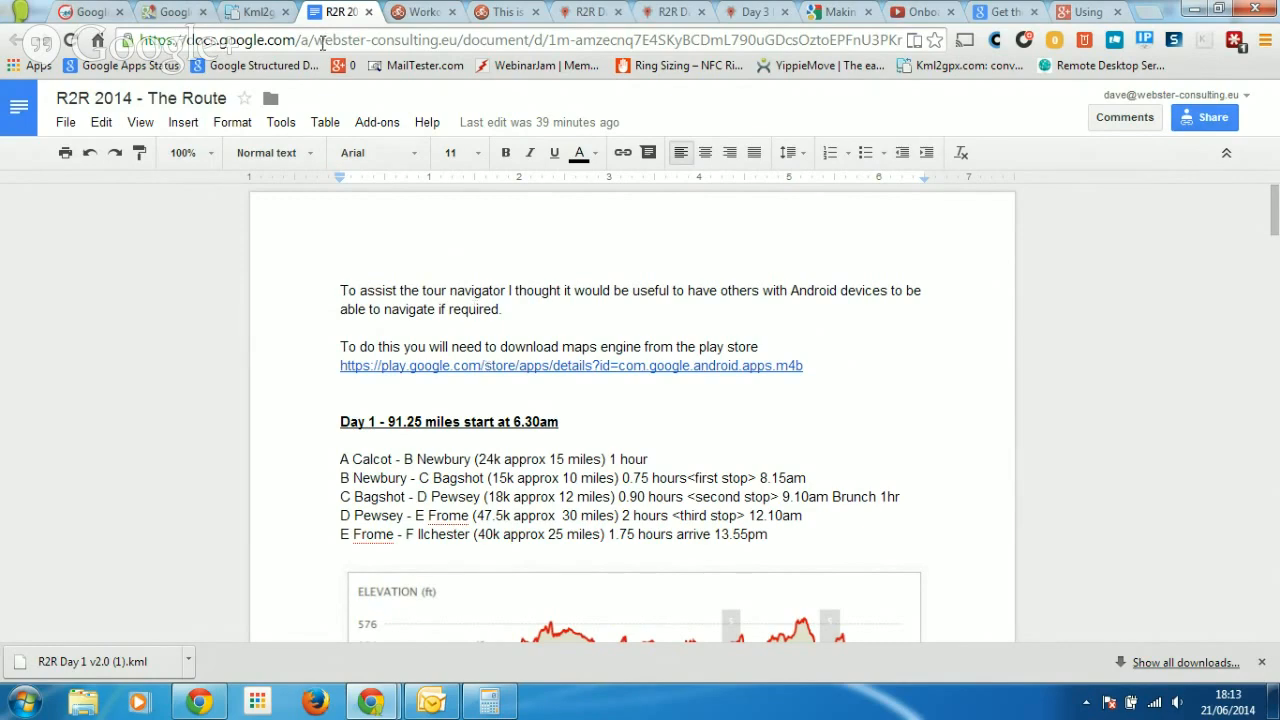
{"action": "left_click", "coordinate": [162, 14]}
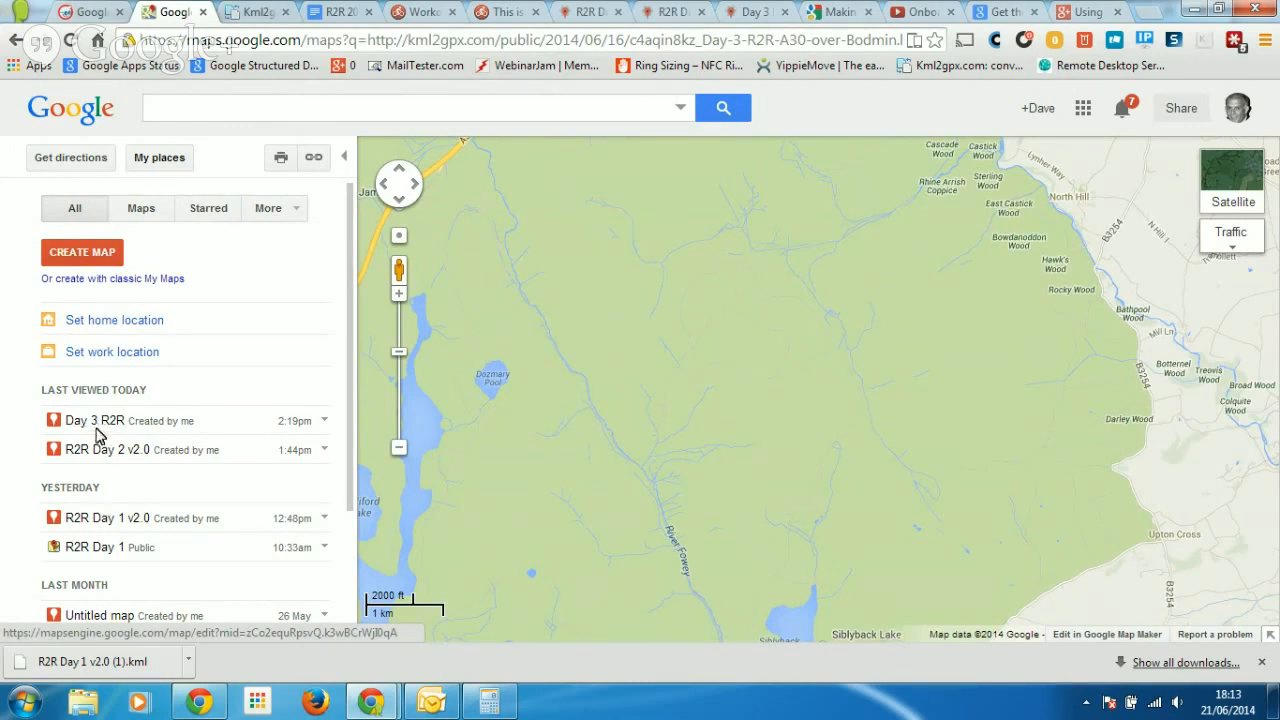
{"action": "left_click", "coordinate": [101, 519]}
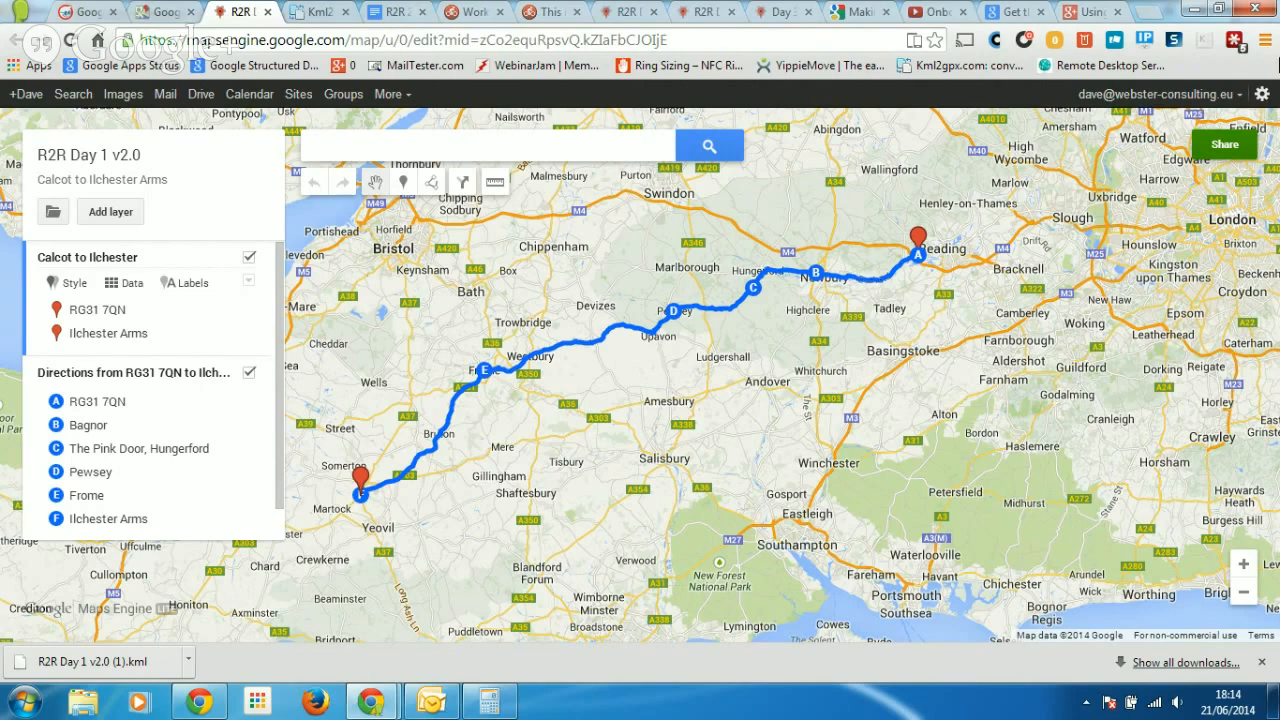
Review the sharing link and access permissions of the R2R Day 1 v2.0 map, leaving the sharing settings as they are.
{"action": "left_click", "coordinate": [1220, 148]}
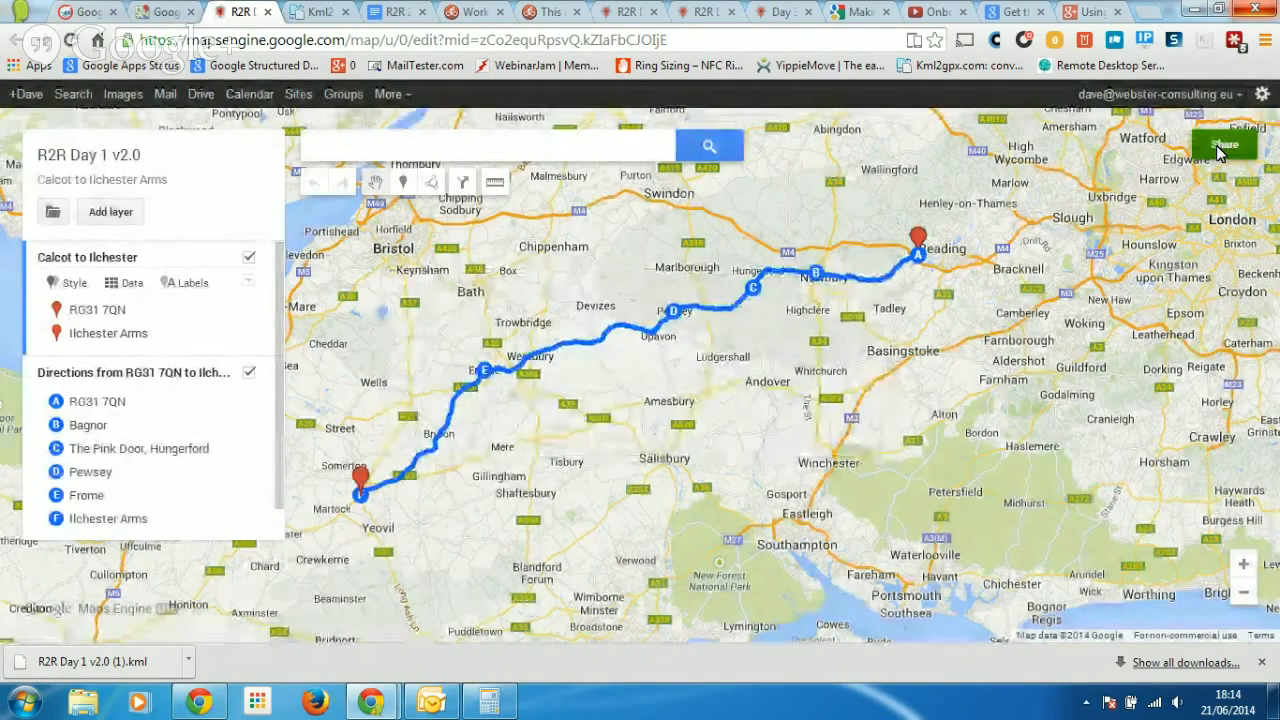
{"action": "left_click", "coordinate": [1216, 145]}
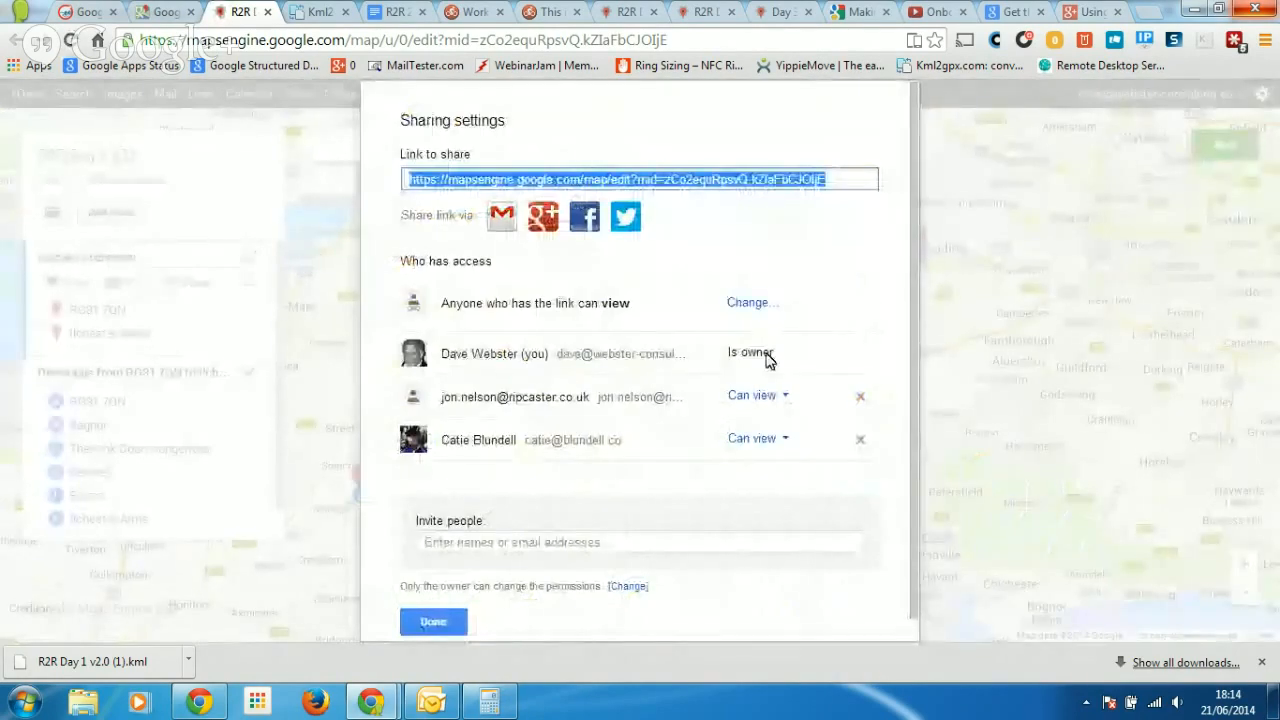
{"action": "left_click", "coordinate": [445, 623]}
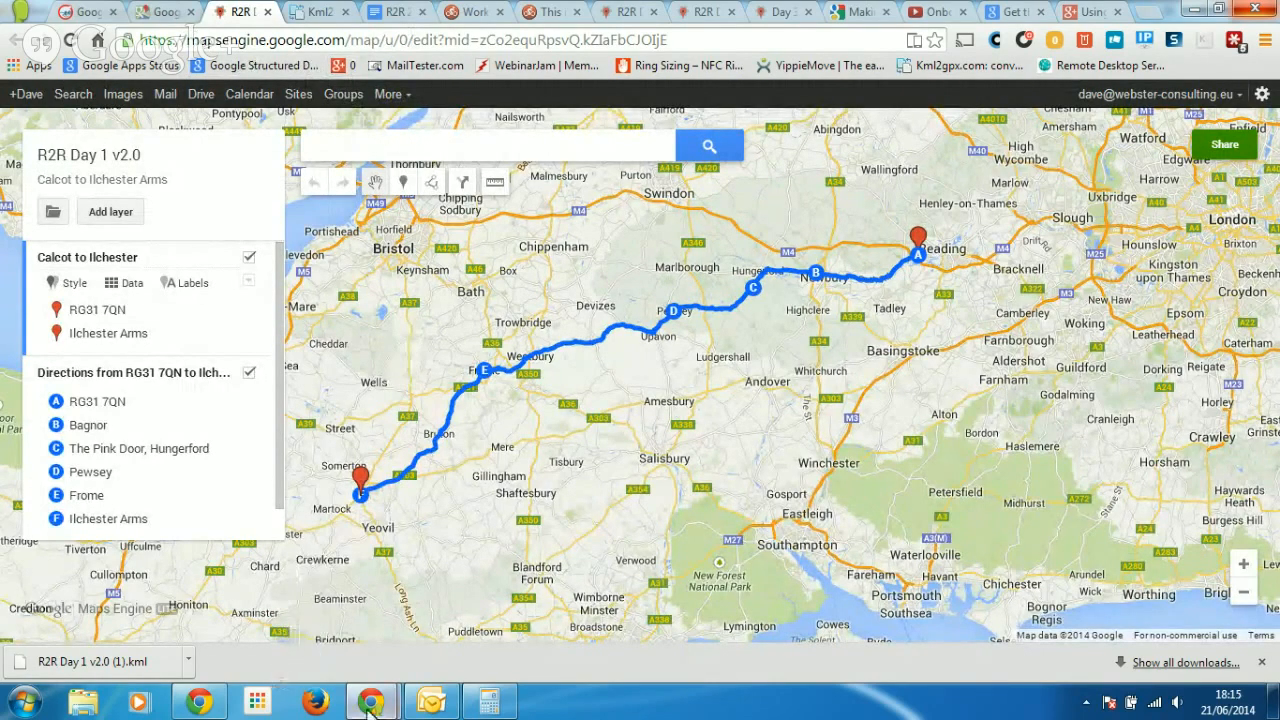
Switch to the Google+ Hangouts window and stop the live broadcast.
{"action": "mouse_move", "coordinate": [370, 702]}
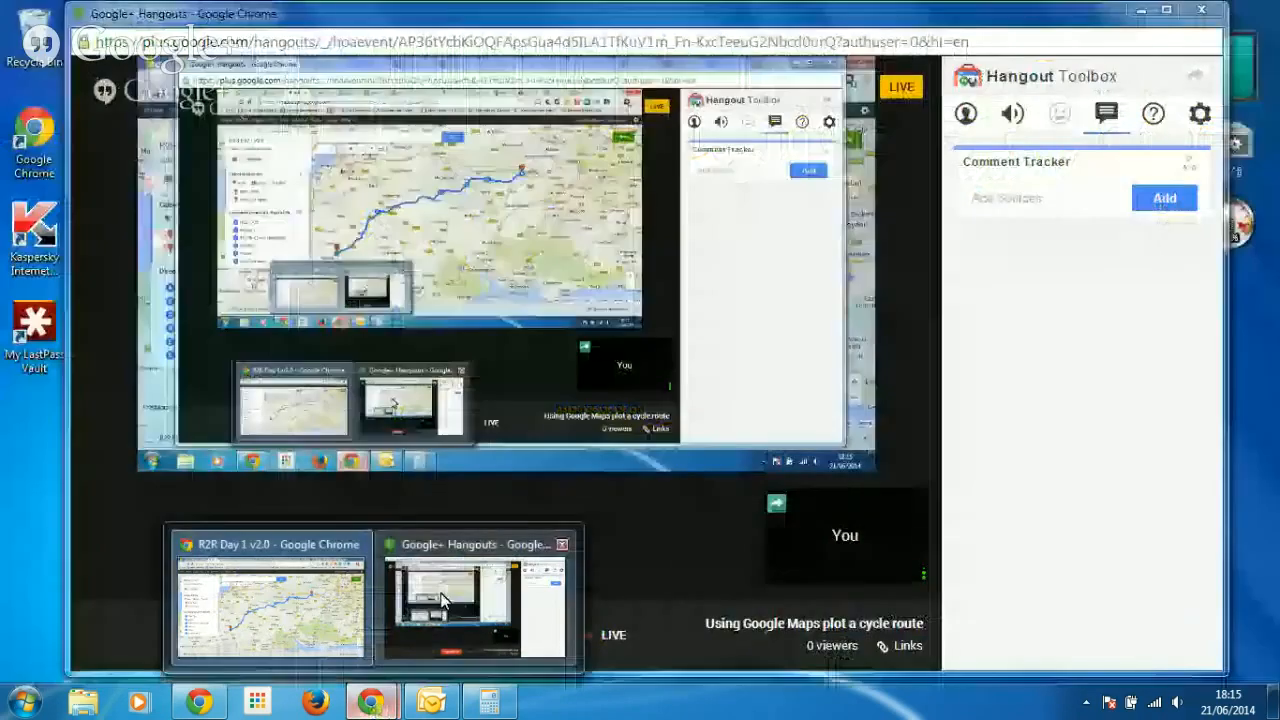
{"action": "left_click", "coordinate": [443, 601]}
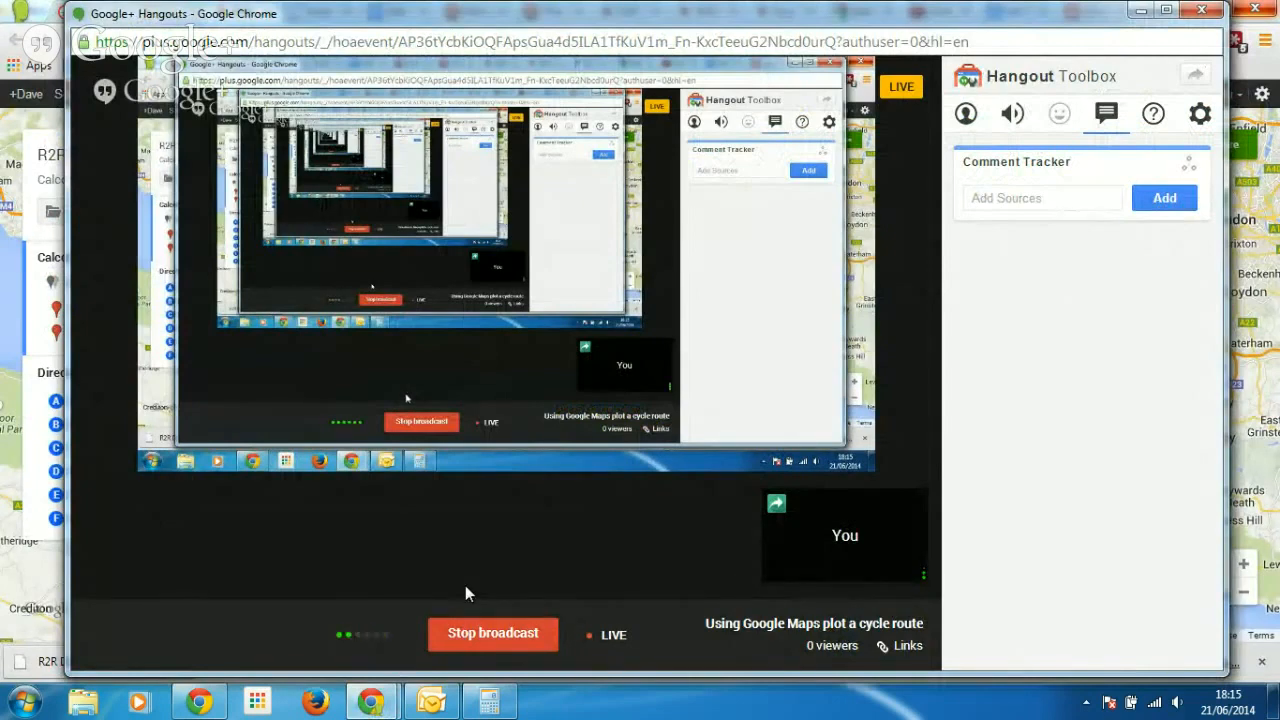
{"action": "left_click", "coordinate": [490, 634]}
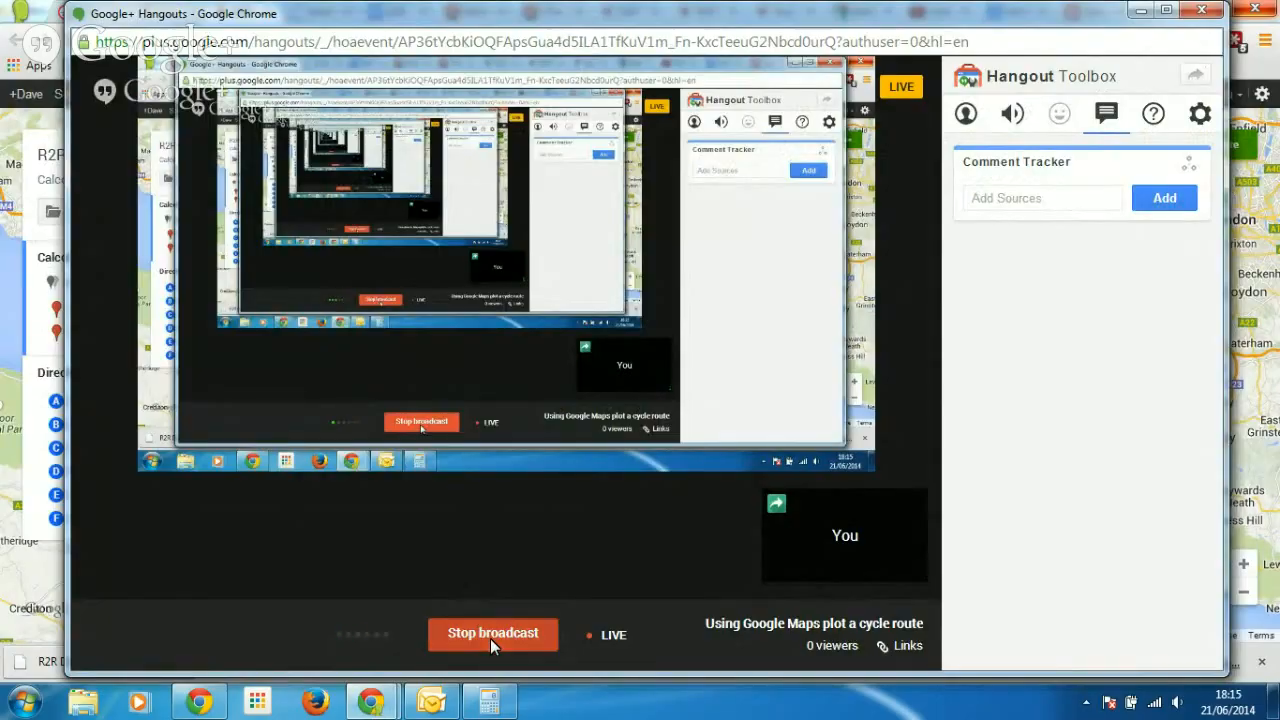